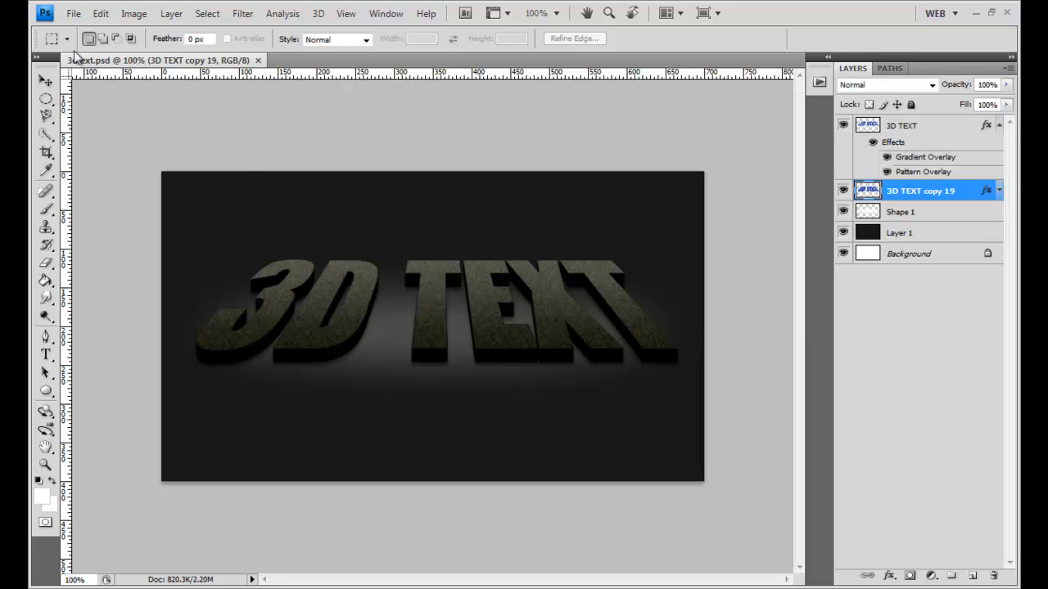
Step: Create a new document named 3dtext, 700 by 400 pixels at 300 pixels/inch, RGB with white background contents
left_click(74, 13)
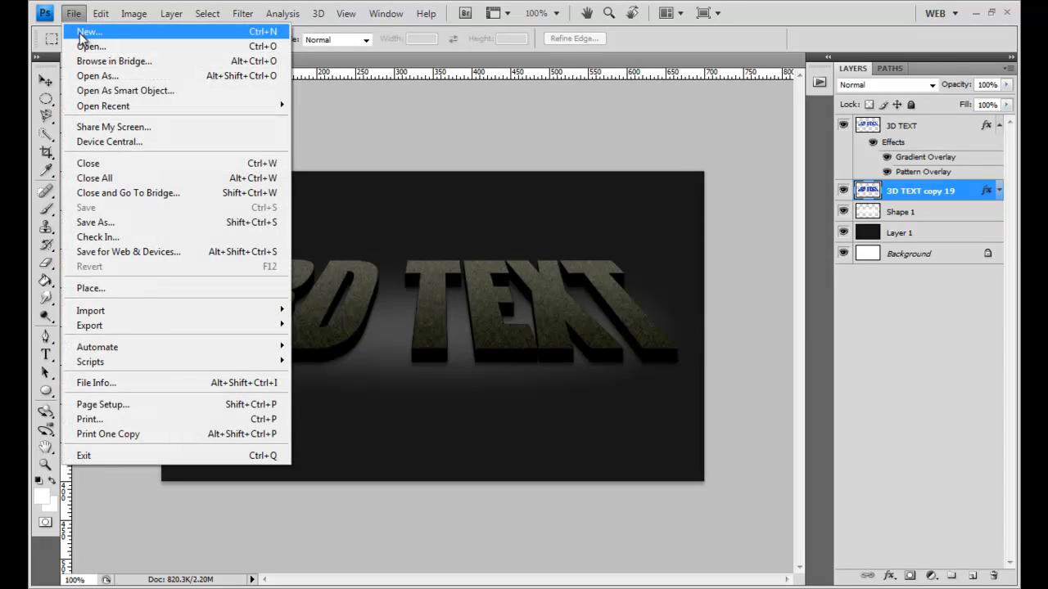
left_click(80, 36)
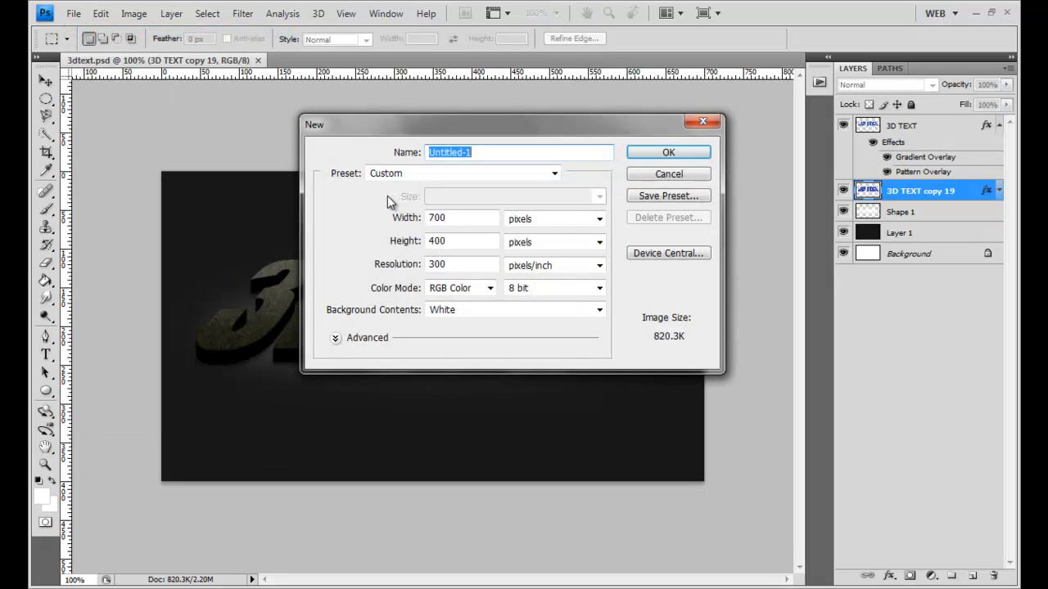
type("3dtext")
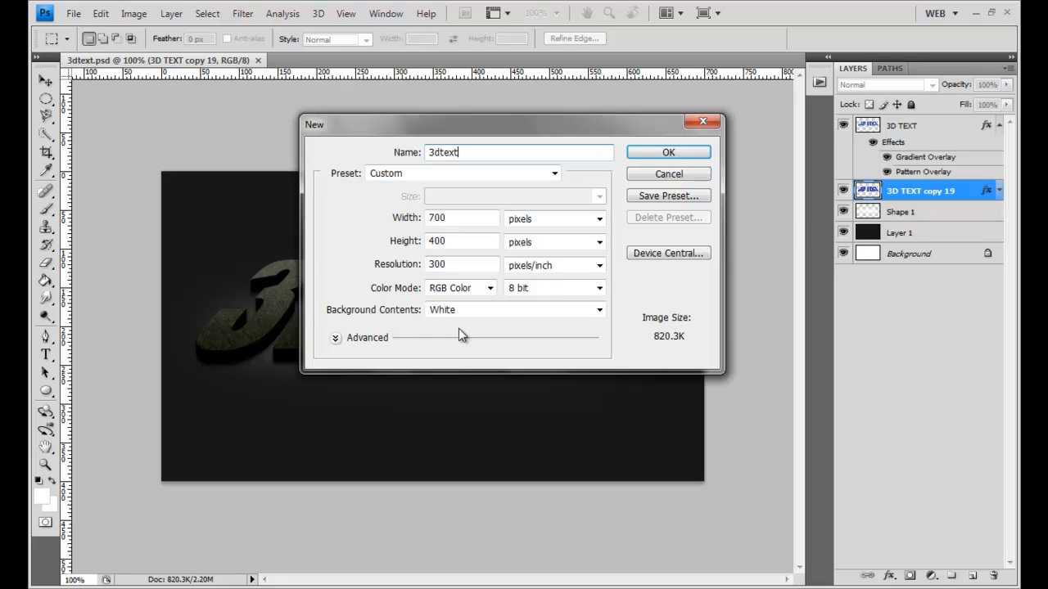
left_click(648, 155)
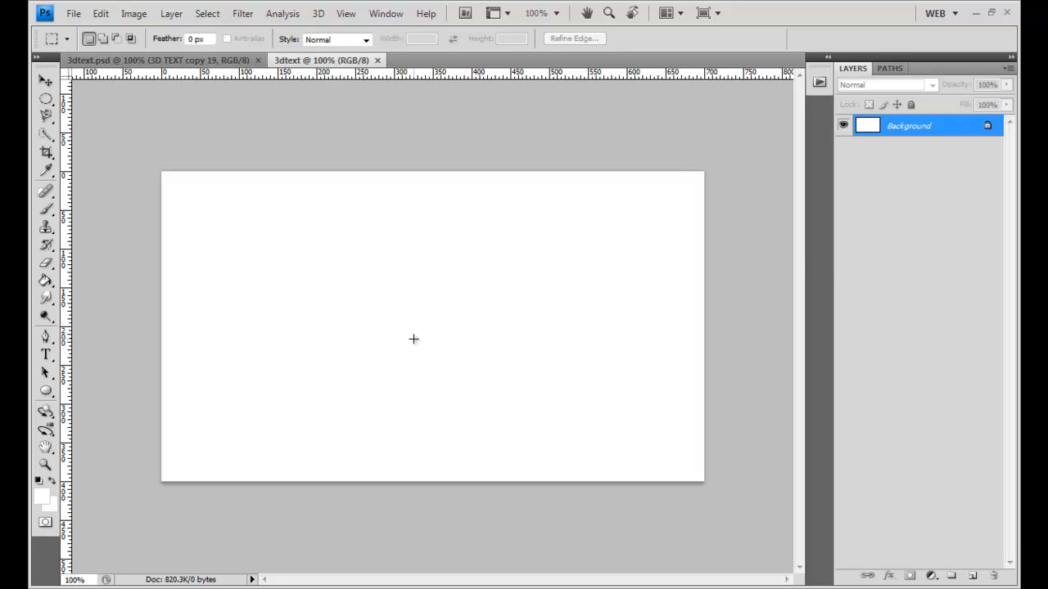
Step: Set the foreground colour to dark grey #292929 and fill the background with the Paint Bucket
left_click(45, 501)
mouse_move(638, 323)
left_mouse_down()
mouse_move(616, 333)
mouse_move(627, 334)
left_mouse_up()
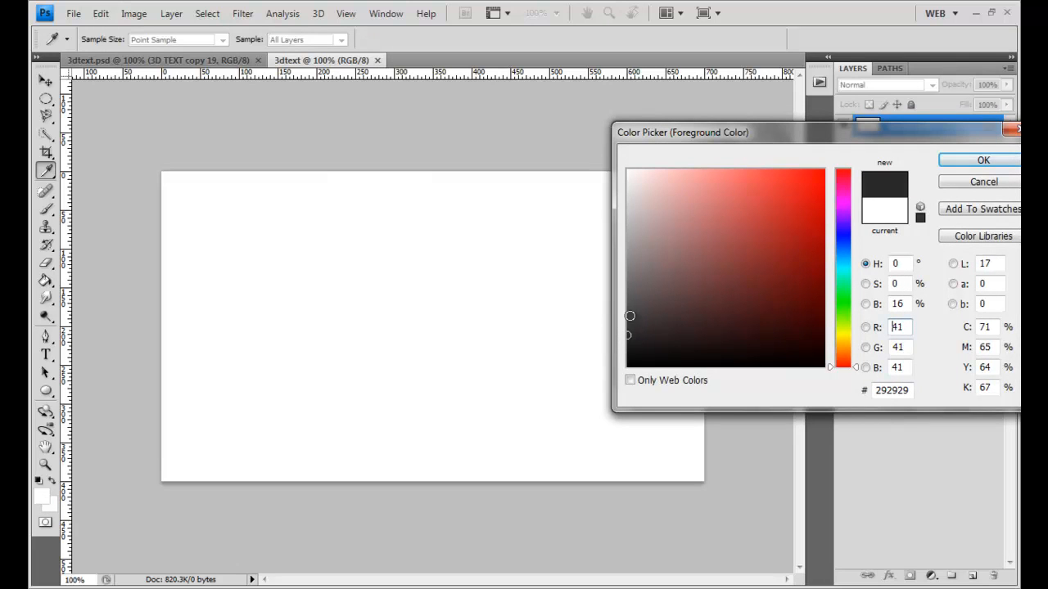
left_click(954, 166)
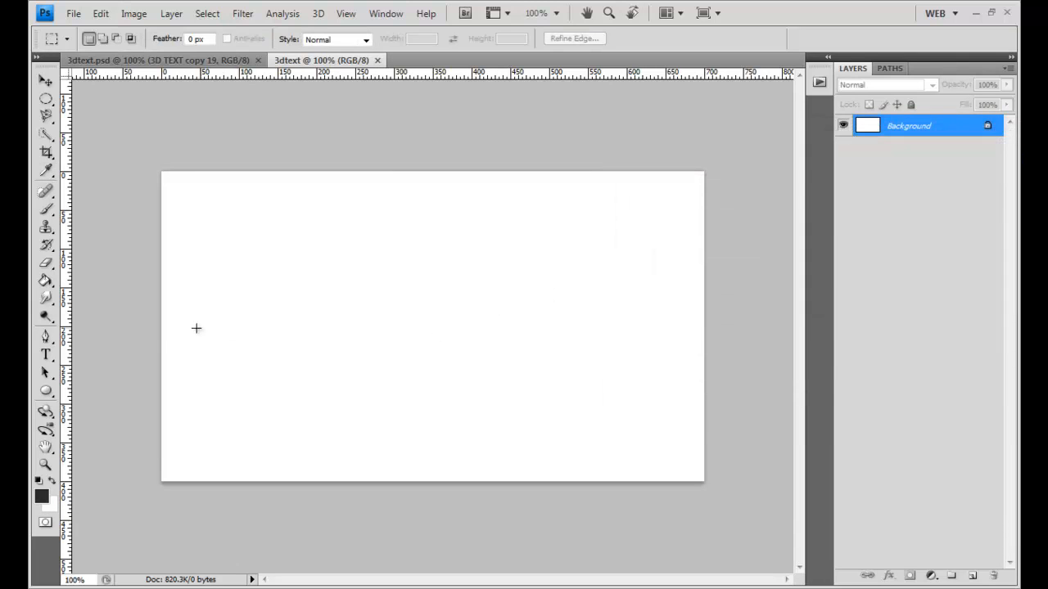
left_click(45, 281)
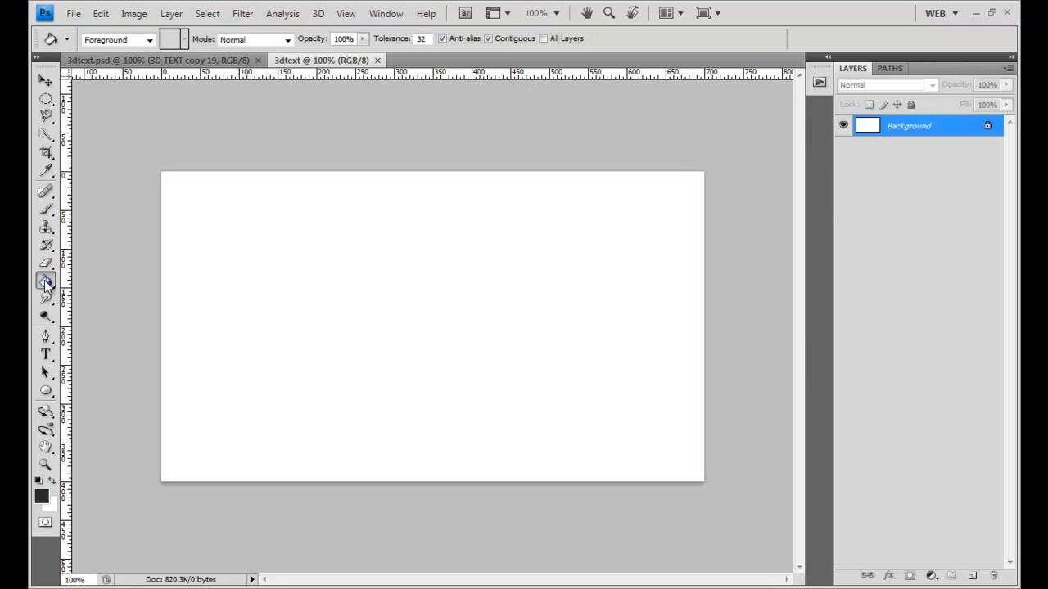
left_click(480, 293)
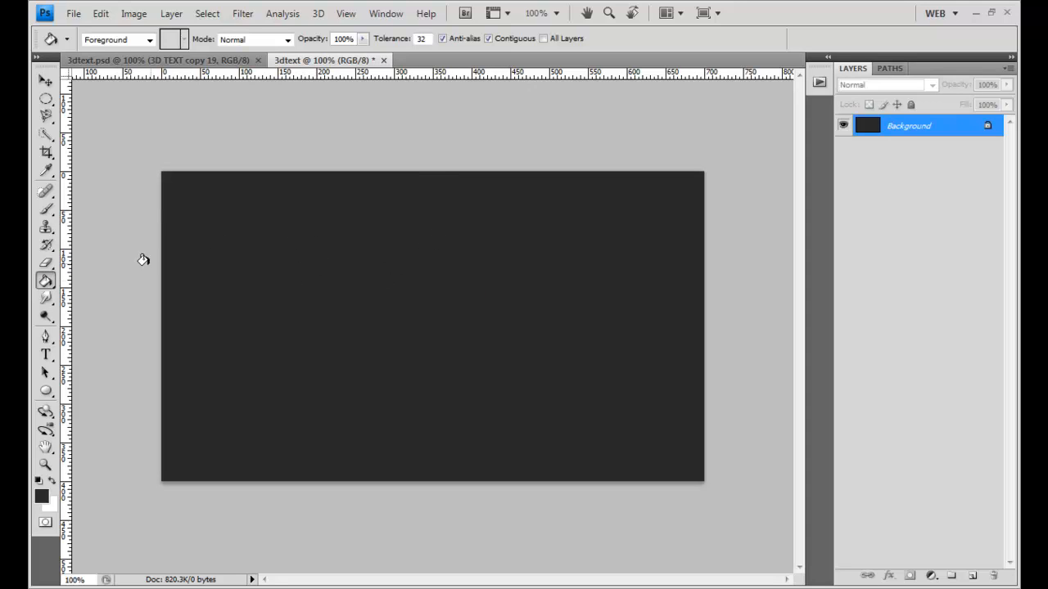
Step: Add the text "3D TEXT" in white 36 pt Gabo Drive on the canvas
left_click(43, 354)
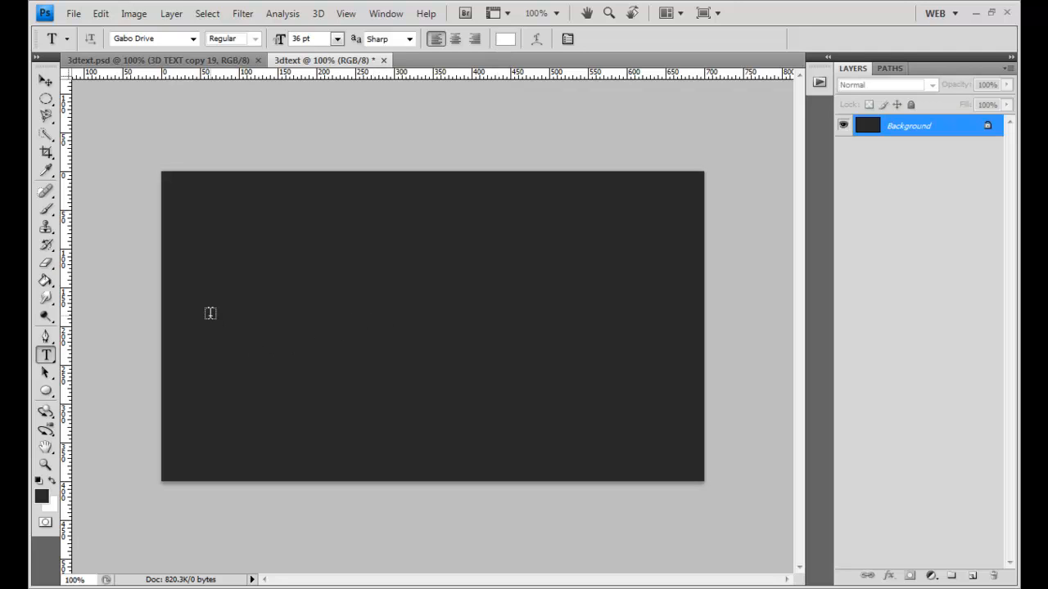
left_click(210, 314)
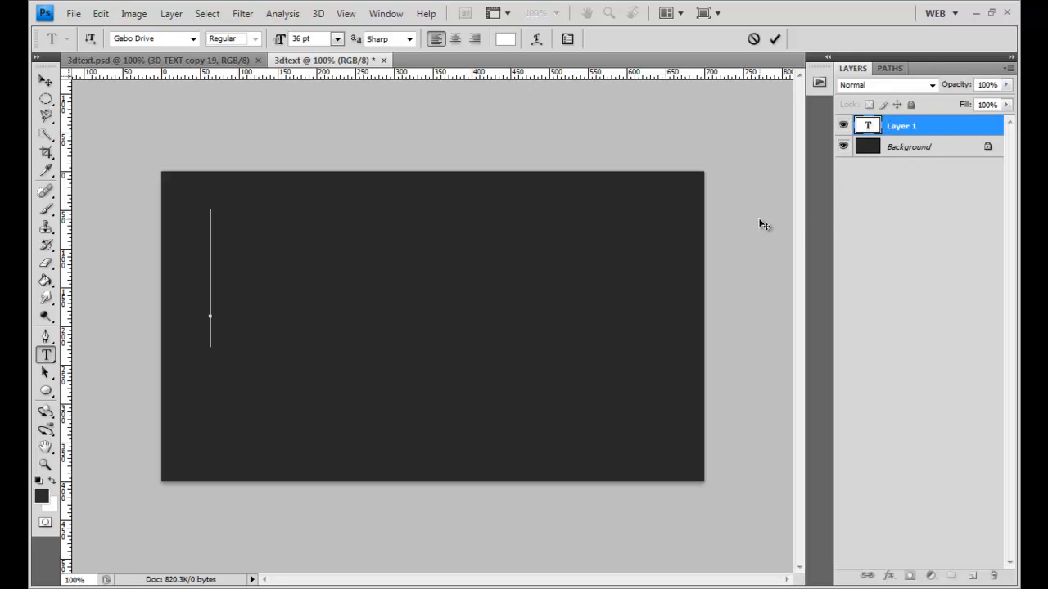
type("3d")
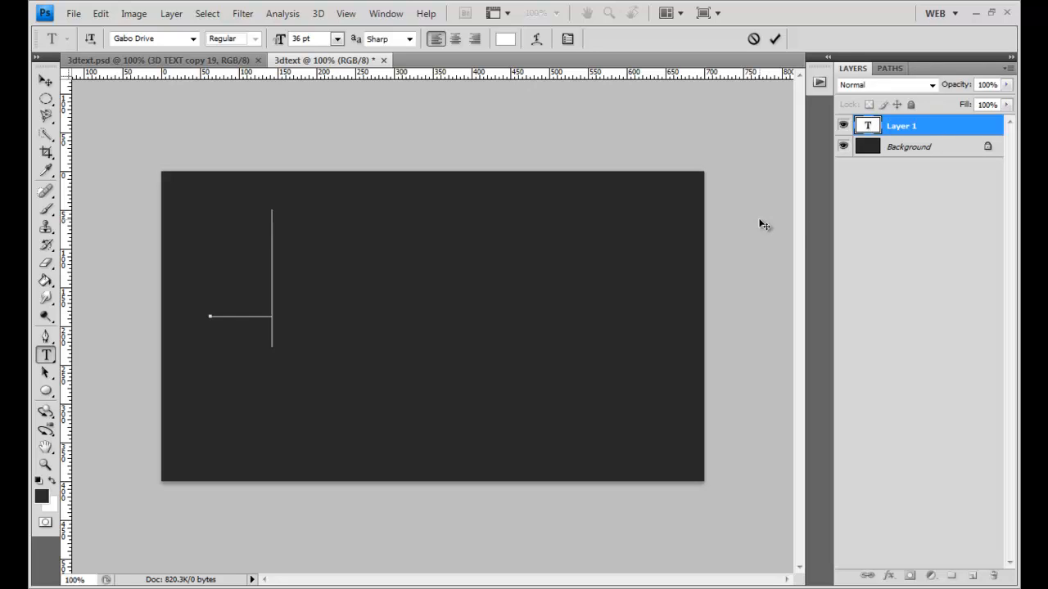
key("BackSpace")
key("Left")
key("BackSpace")
key("BackSpace")
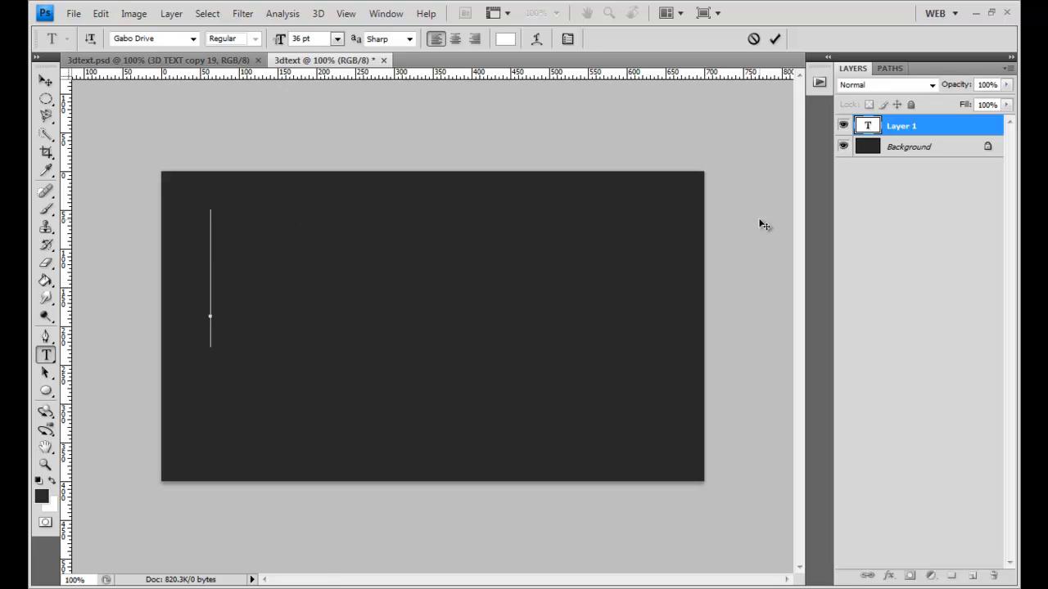
type("3D TEXT")
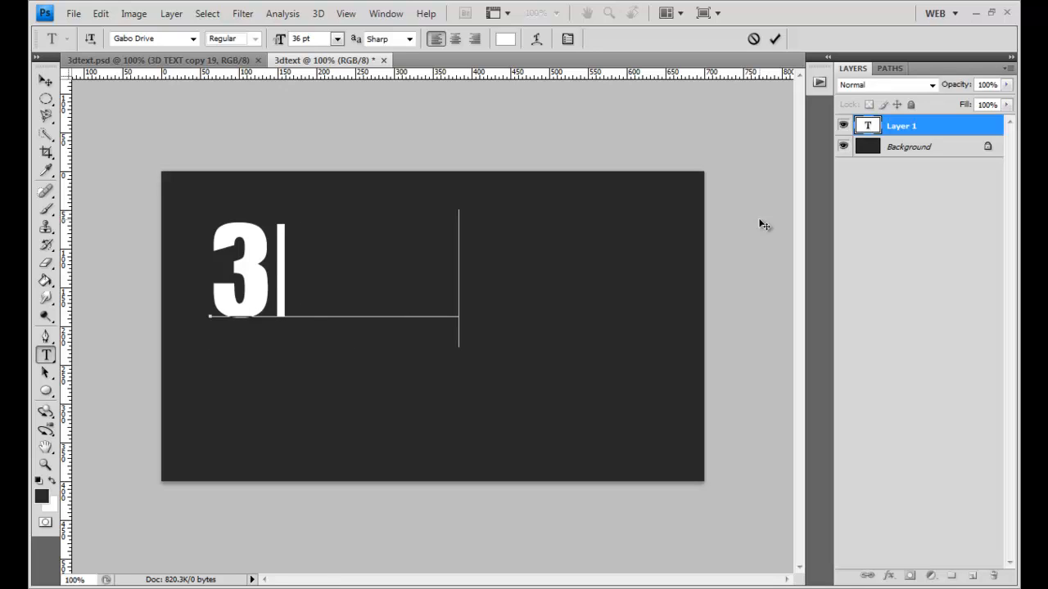
left_click(775, 39)
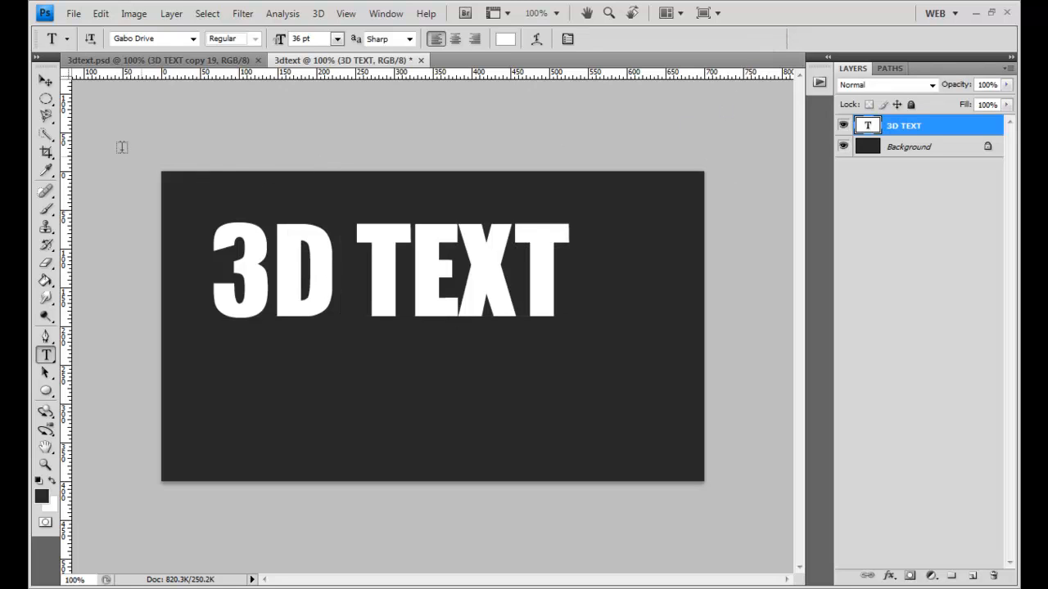
Step: Move the 3D TEXT layer to the centre of the canvas
left_click(46, 82)
left_click_drag(386, 282, 426, 325)
key("Right")
key("Right")
key("Right")
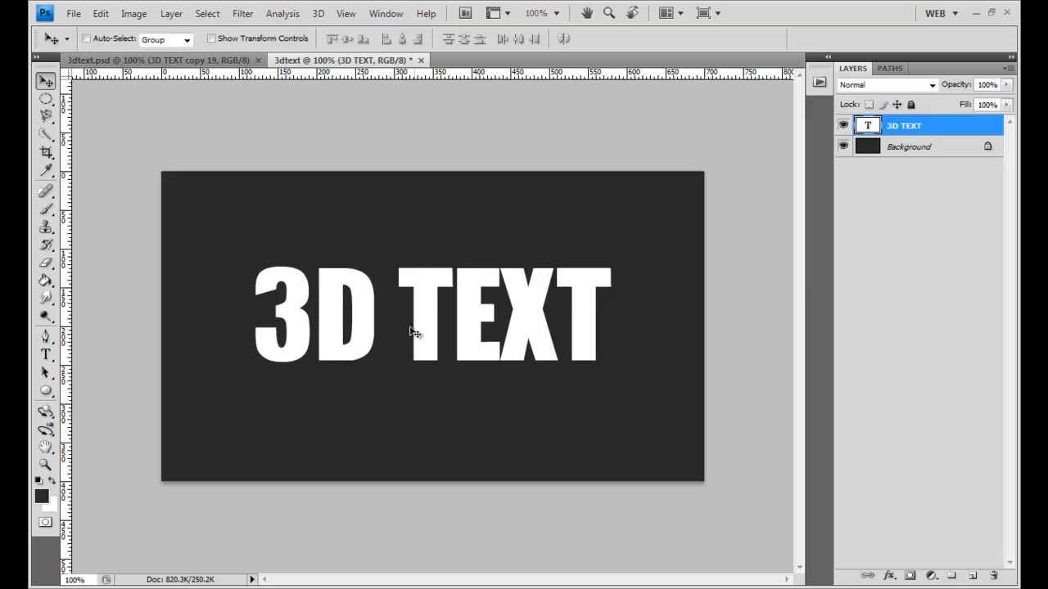
Step: Check the finished 3dtext.psd for reference and rasterize the 3D TEXT type layer in the new document
left_click(200, 62)
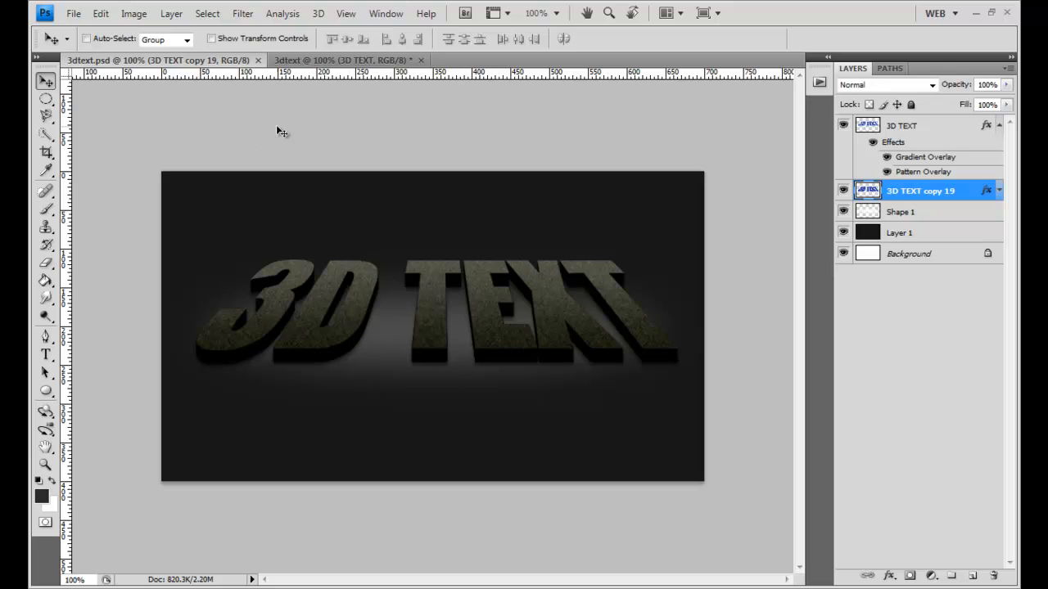
left_click(340, 61)
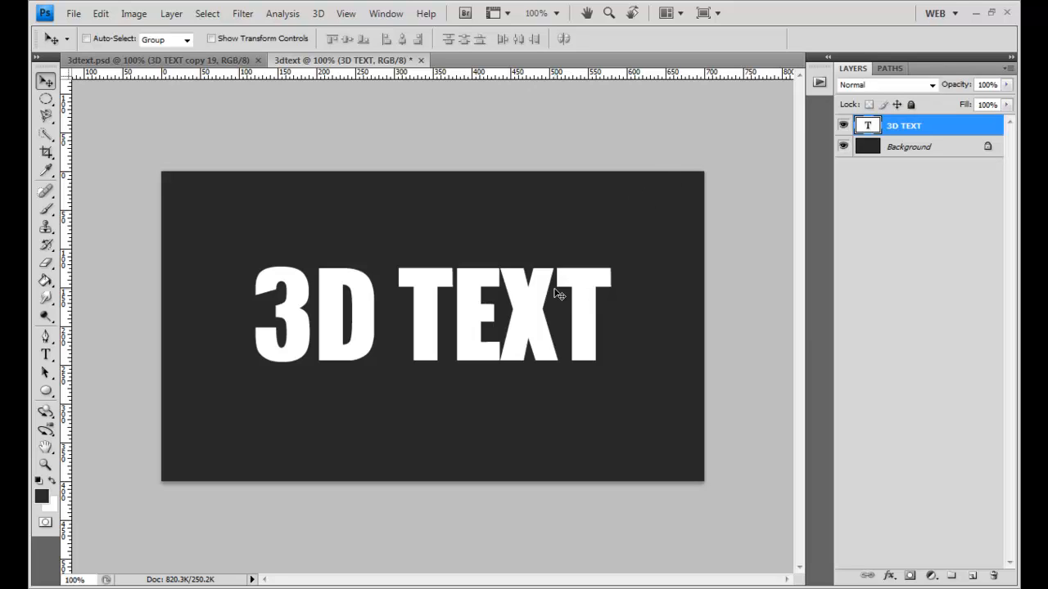
right_click(949, 127)
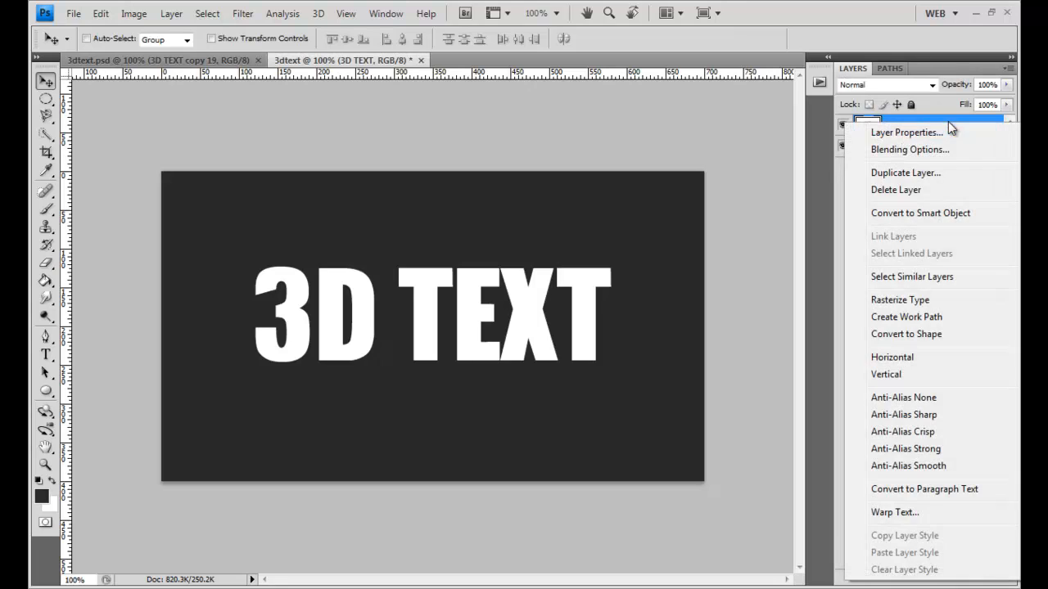
left_click(913, 302)
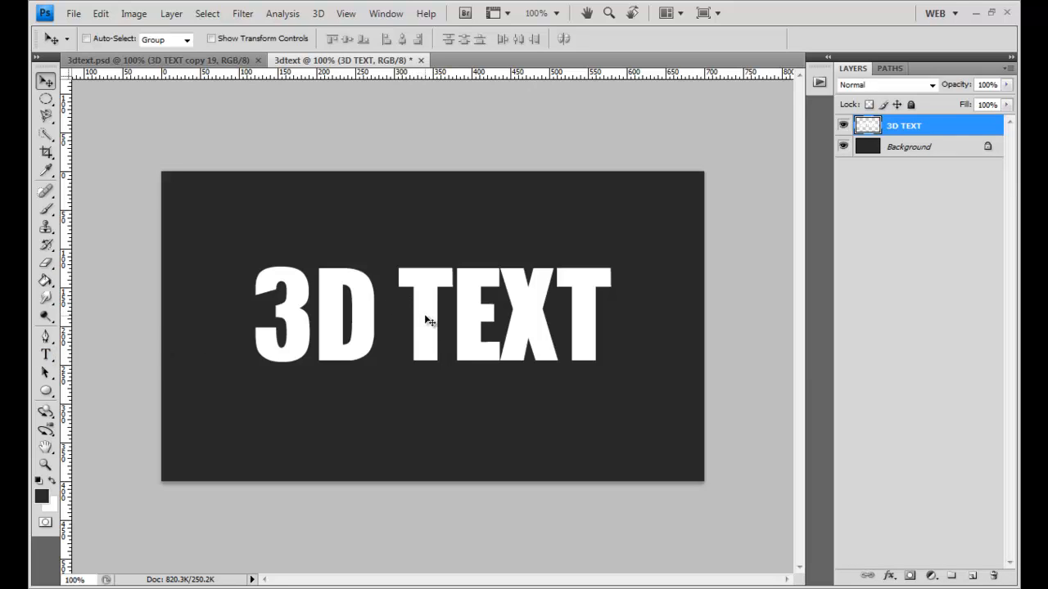
Step: Apply a Perspective transform that widens the text's base to about the canvas width, and shift the text slightly upward
key("ctrl+t")
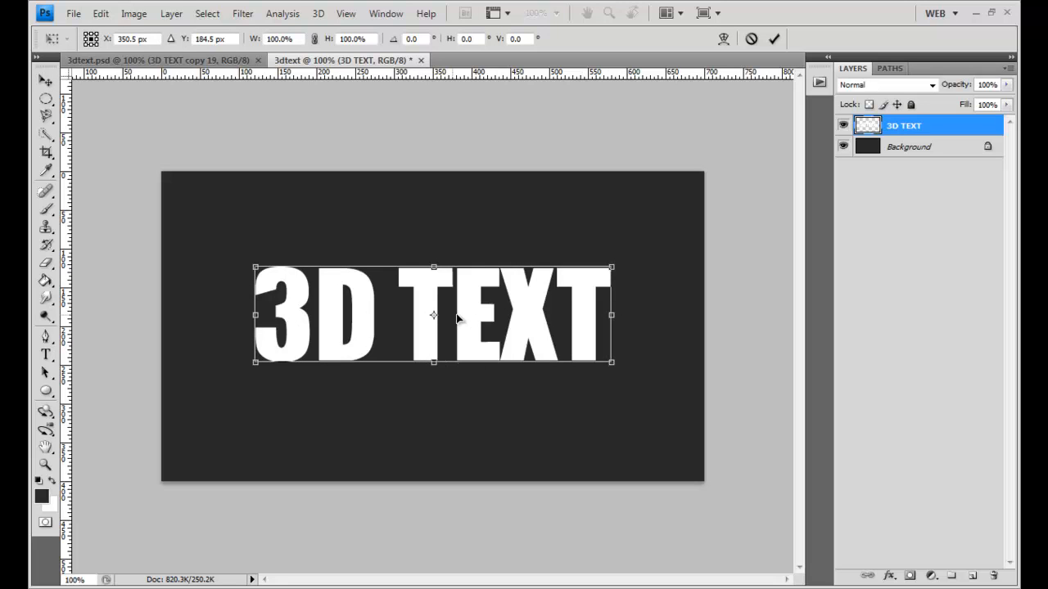
right_click(534, 318)
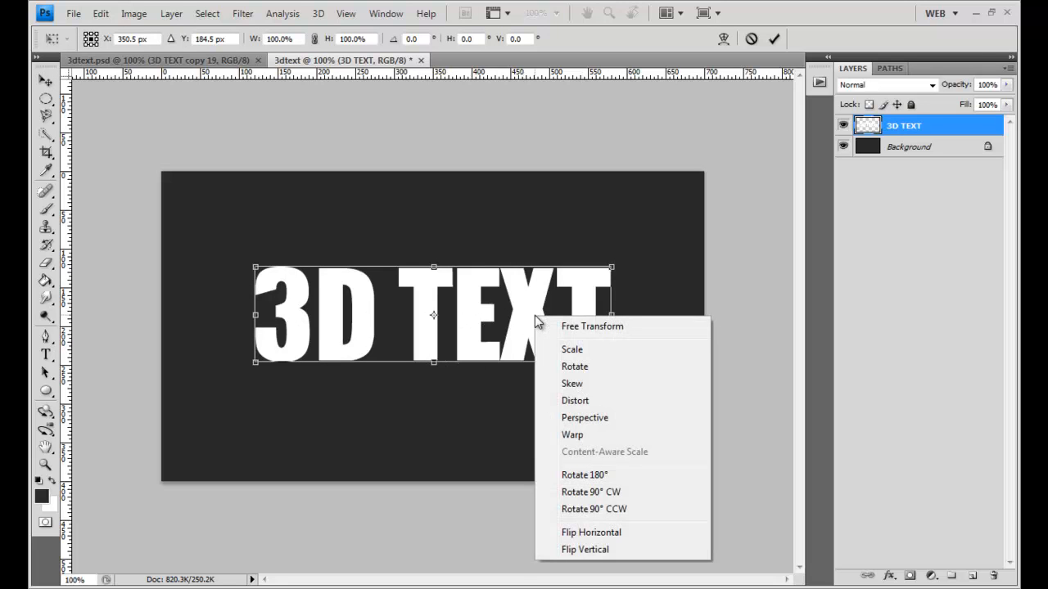
left_click(585, 417)
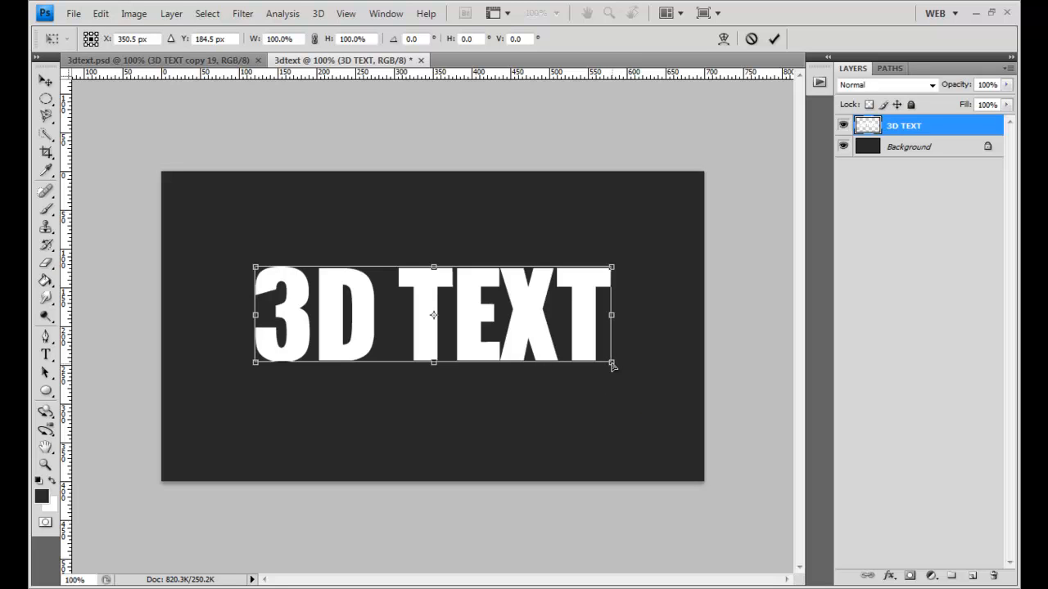
left_click_drag(612, 365, 709, 360)
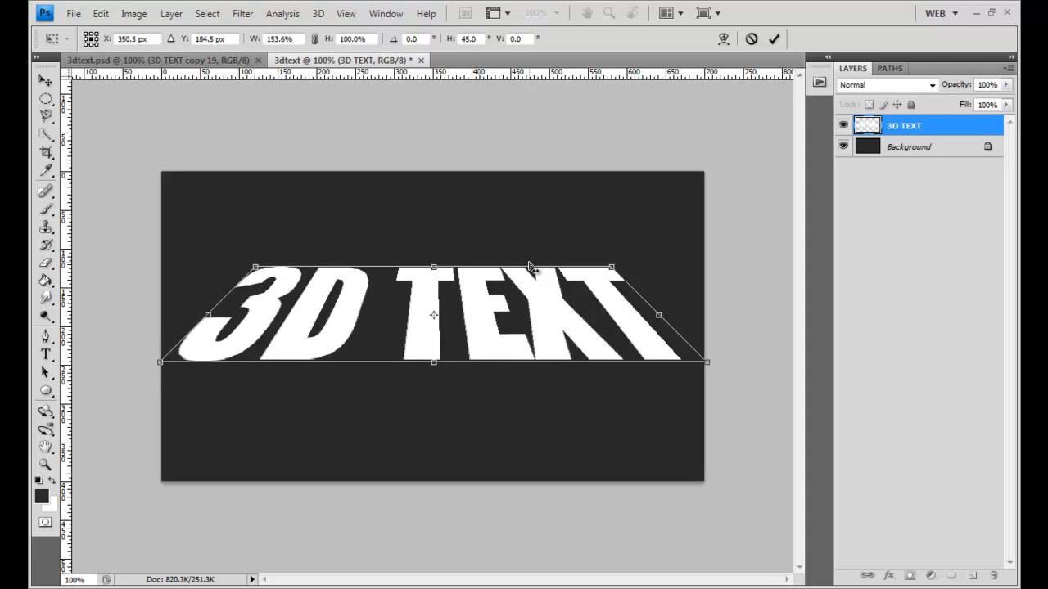
left_click(772, 40)
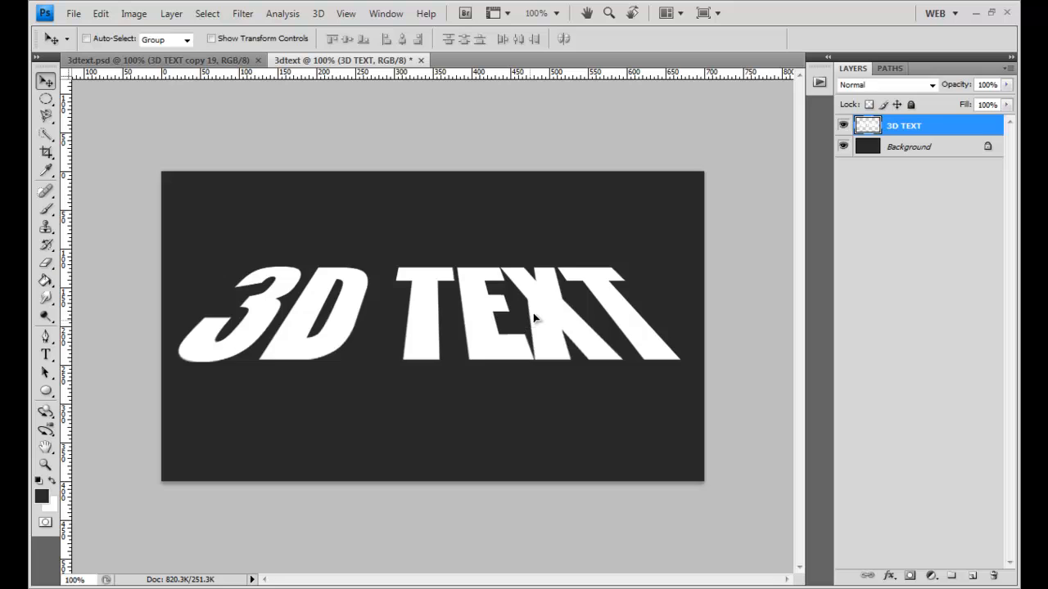
left_click_drag(533, 314, 533, 311)
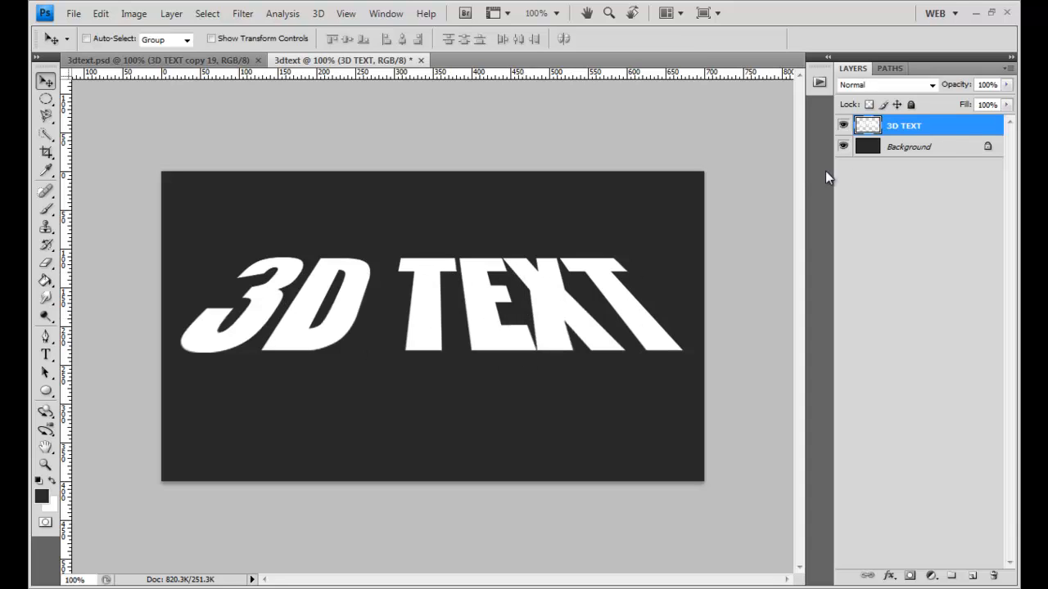
Step: Add a Pattern Overlay to the 3D TEXT layer using the dark green grass-like pattern at 100% opacity
double_click(948, 127)
left_click_drag(739, 123, 771, 100)
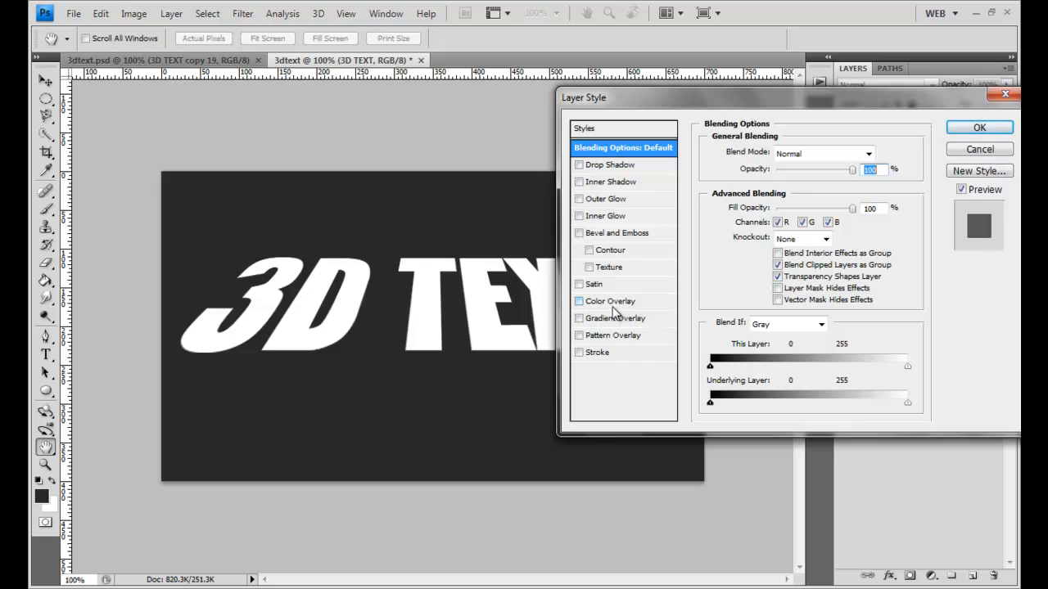
left_click(614, 338)
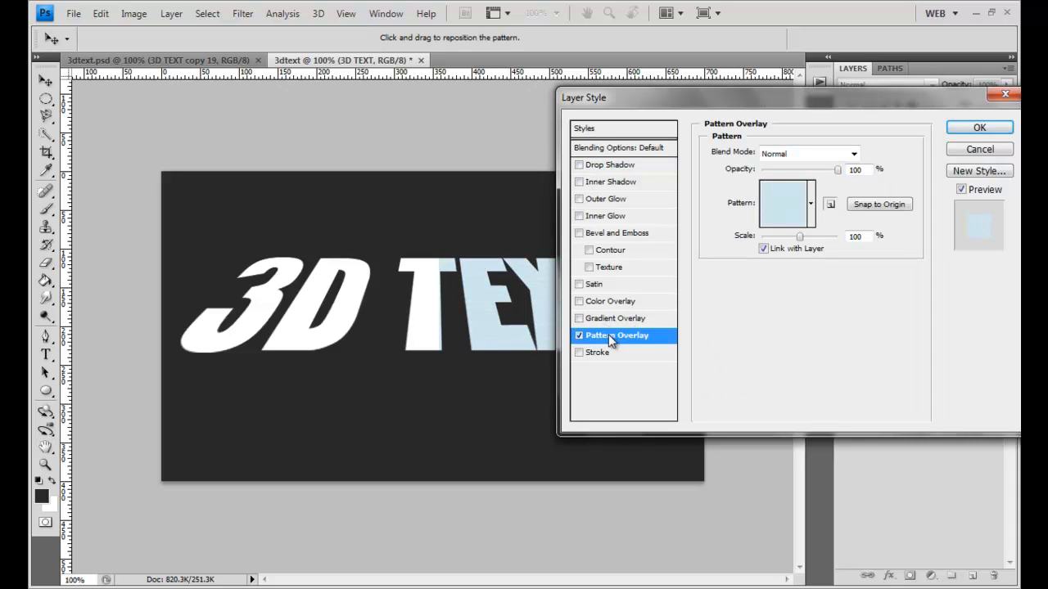
left_click(811, 204)
left_click(734, 299)
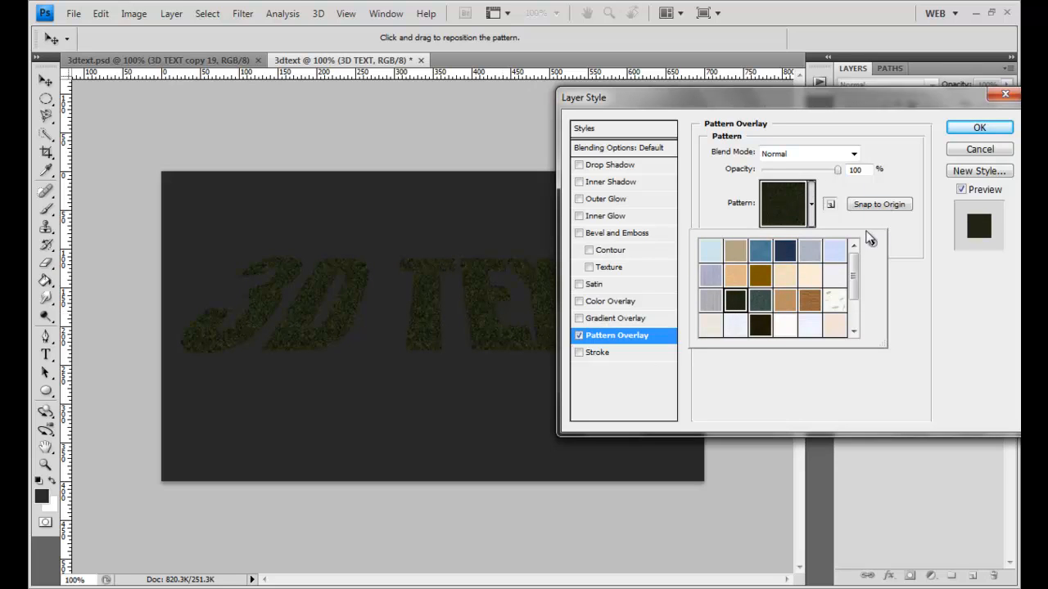
left_click(917, 246)
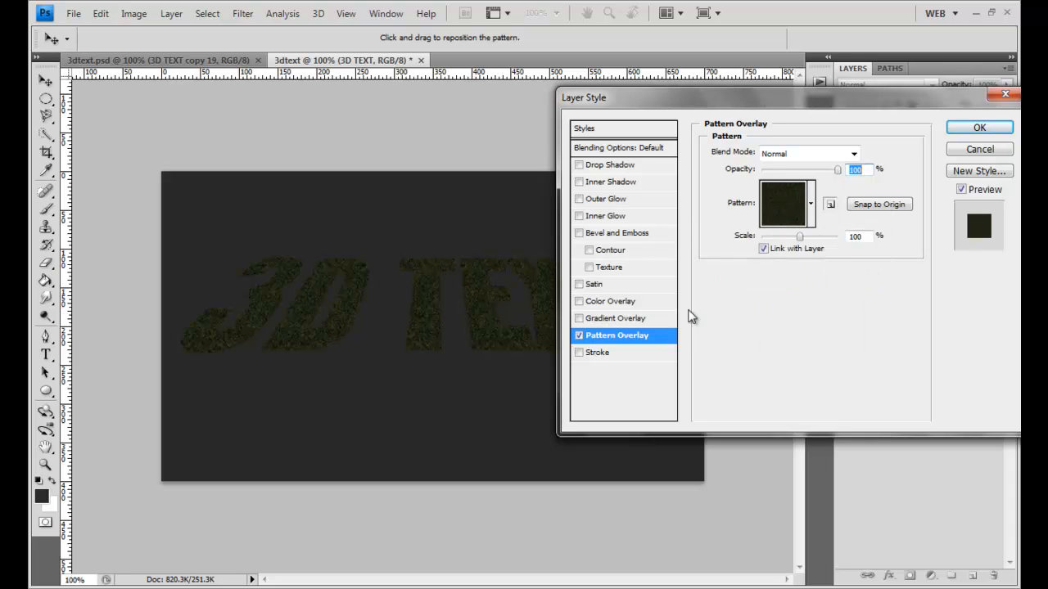
Step: Add a black-to-white linear Gradient Overlay at 20% opacity to the 3D TEXT layer, apply the styles and collapse the effects list
left_click(631, 322)
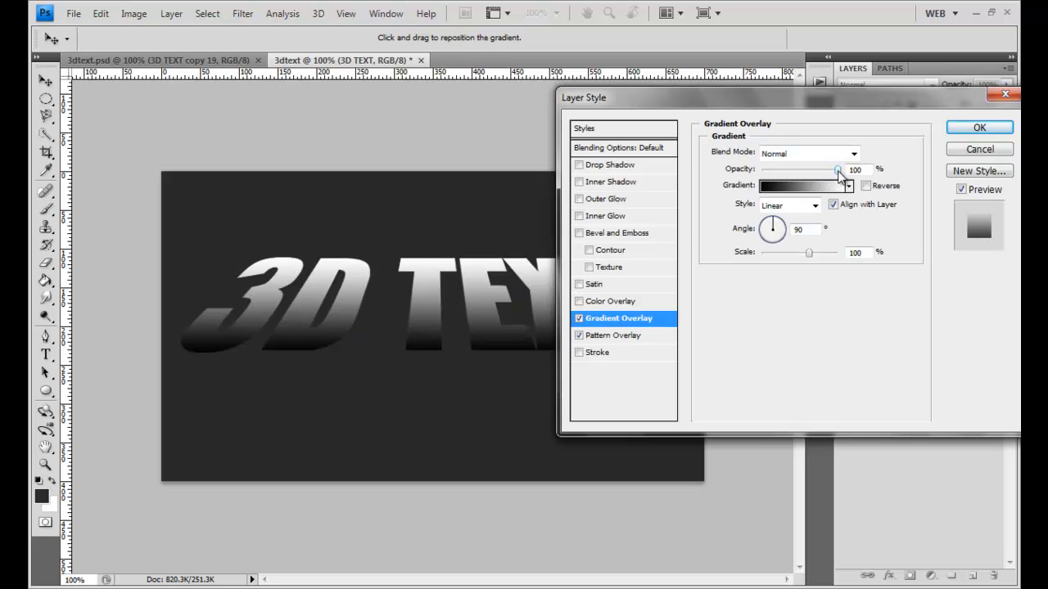
left_click_drag(836, 169, 776, 175)
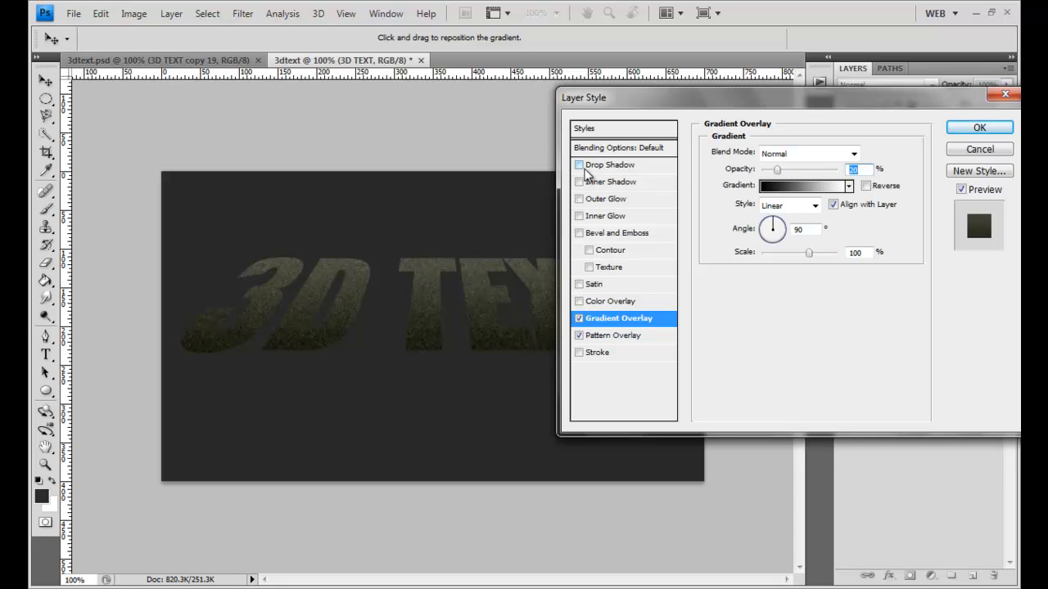
left_click(977, 127)
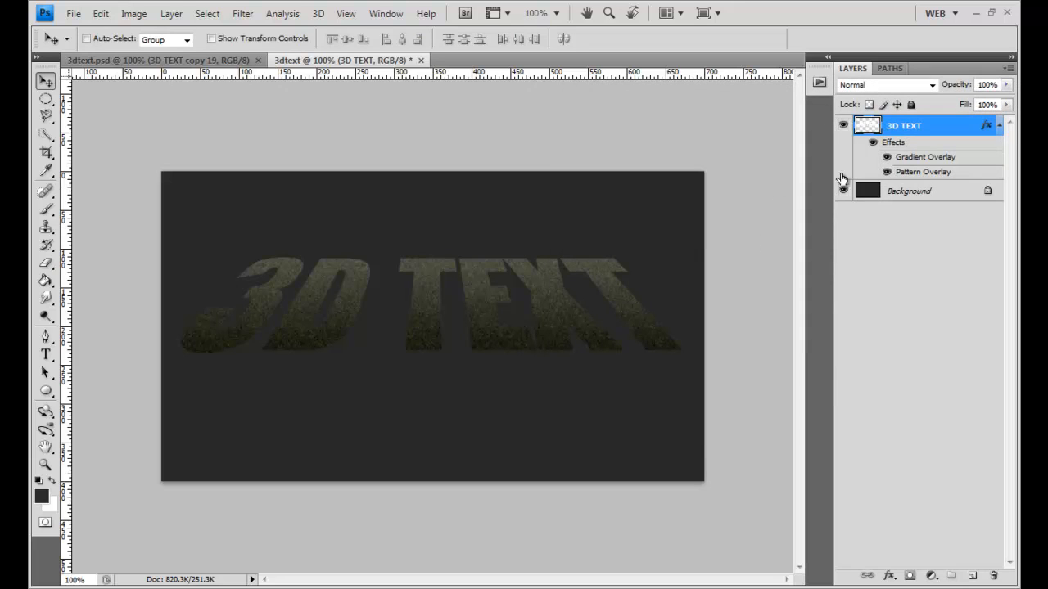
left_click(998, 125)
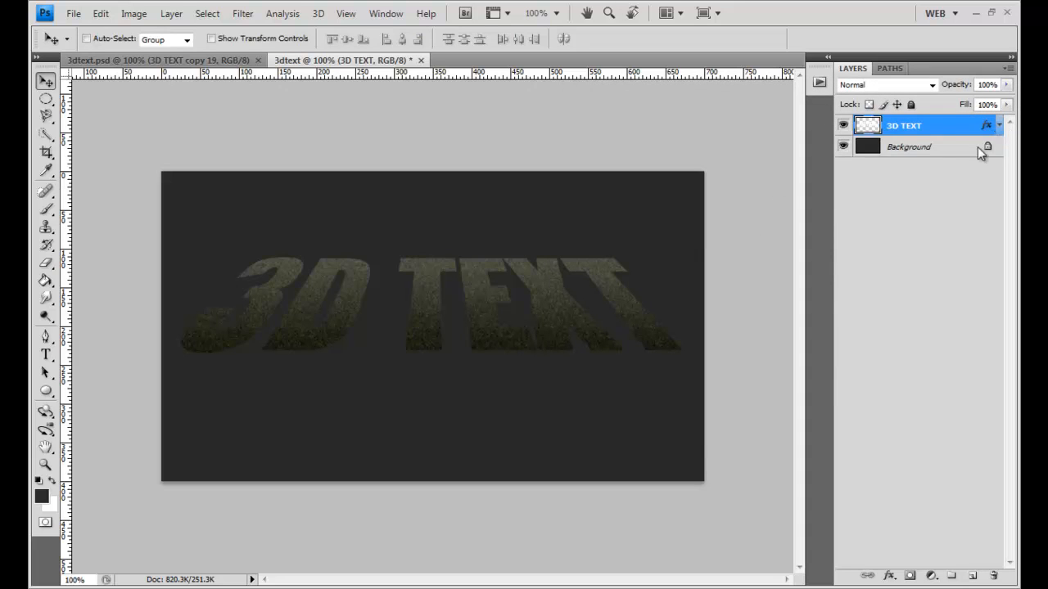
Step: Duplicate the 3D TEXT layer under its default copy name and place the copy directly below the original
right_click(944, 122)
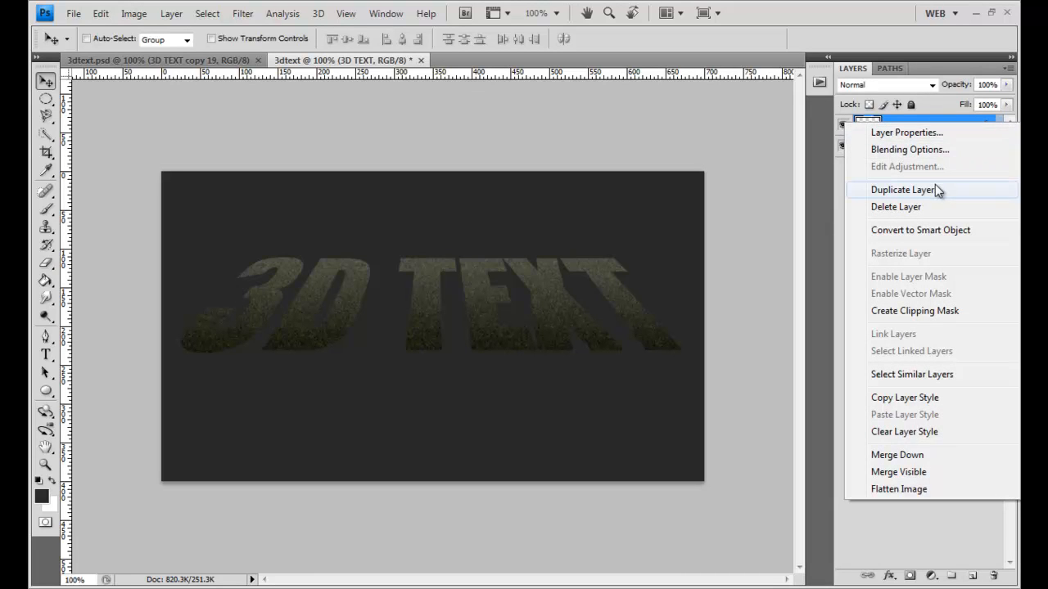
left_click(903, 190)
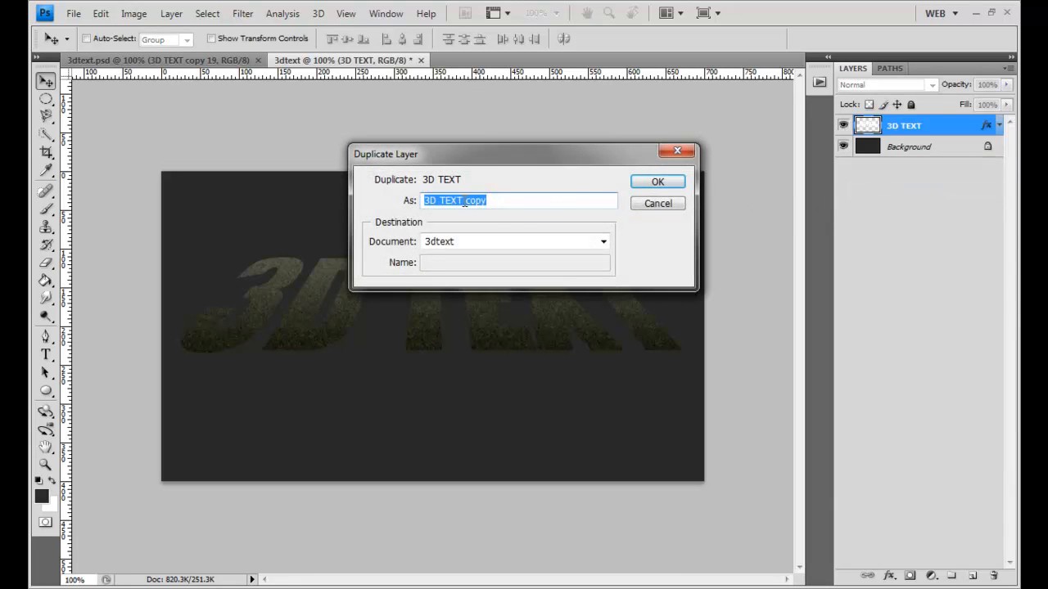
left_click(659, 184)
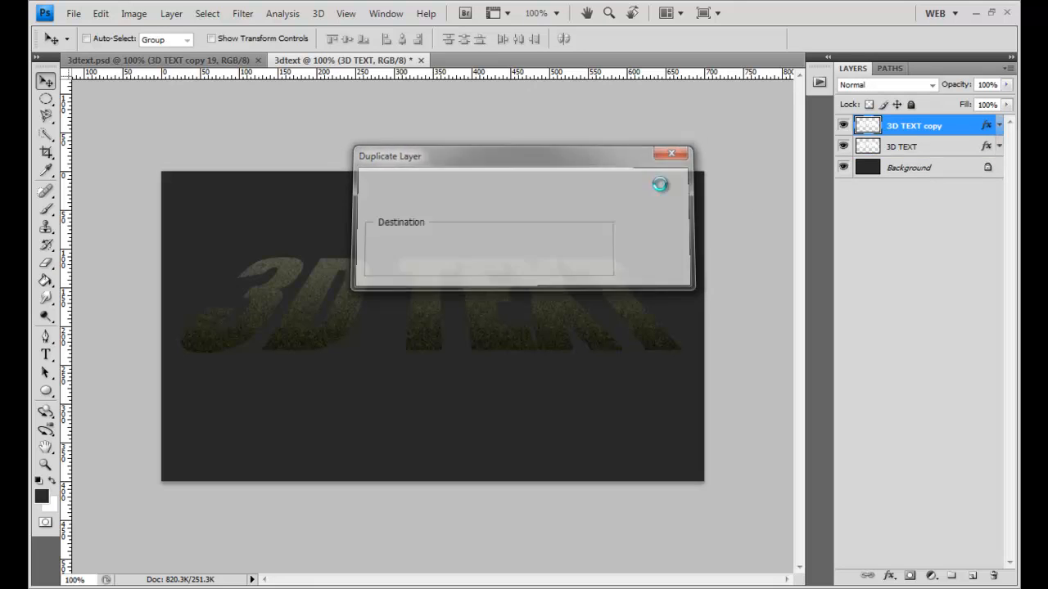
left_click_drag(962, 138, 961, 150)
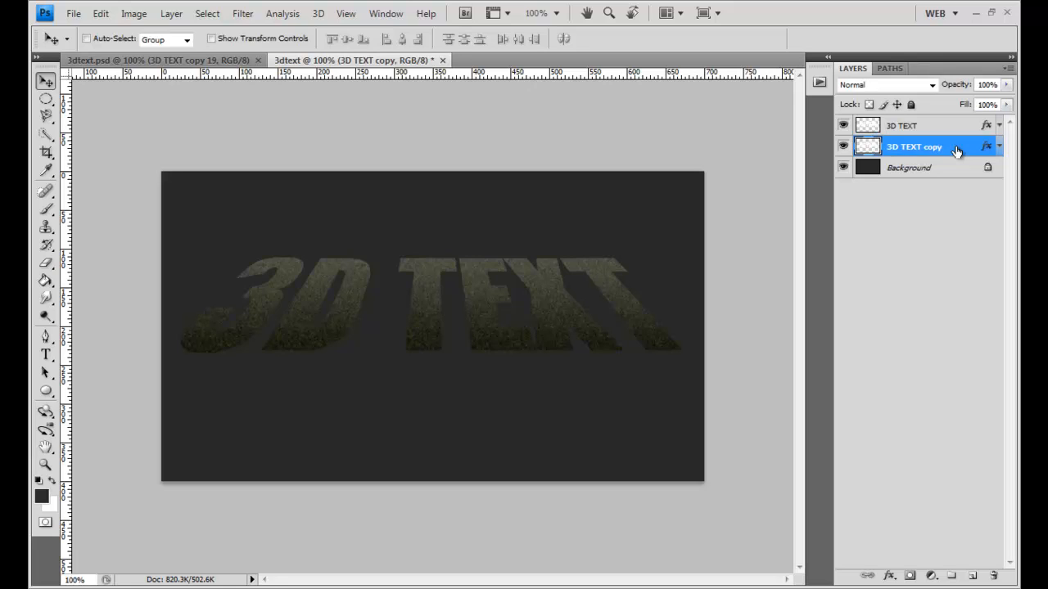
Step: Duplicate the copy repeatedly, each slightly lower than the last, until 3D TEXT copy 20 sits beneath the original layer
key("ctrl+j")
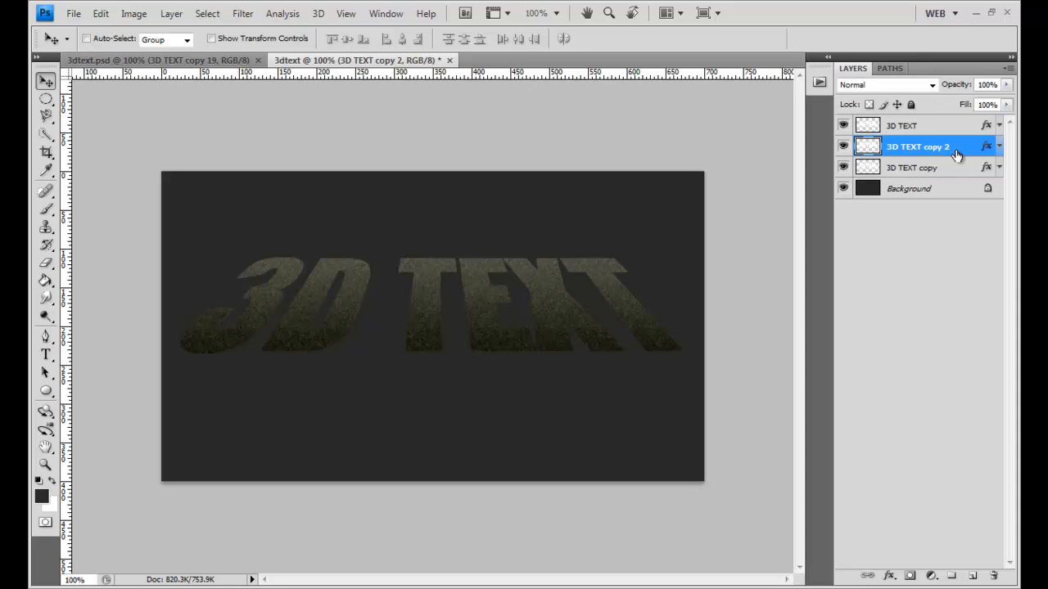
key("ctrl+j")
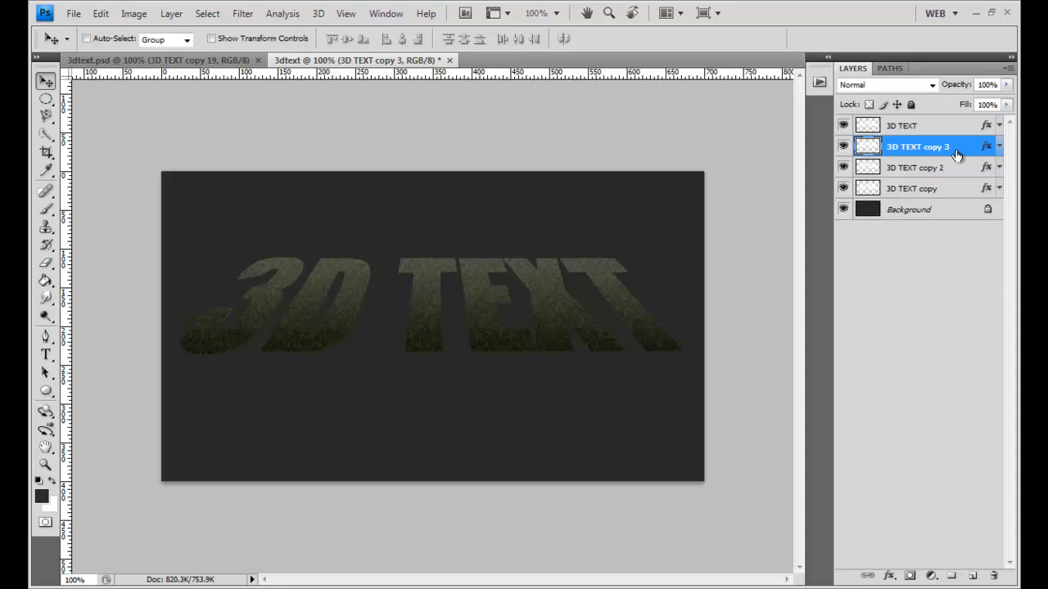
key("ctrl+j")
key("ctrl+j")
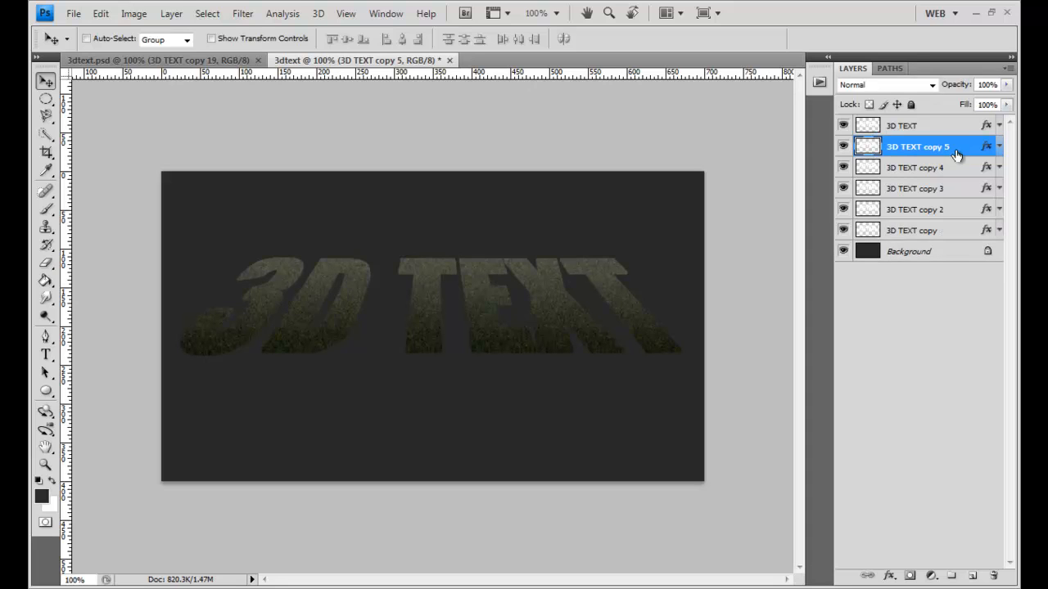
key("ctrl+j")
key("ctrl+j")
key("ctrl+j")
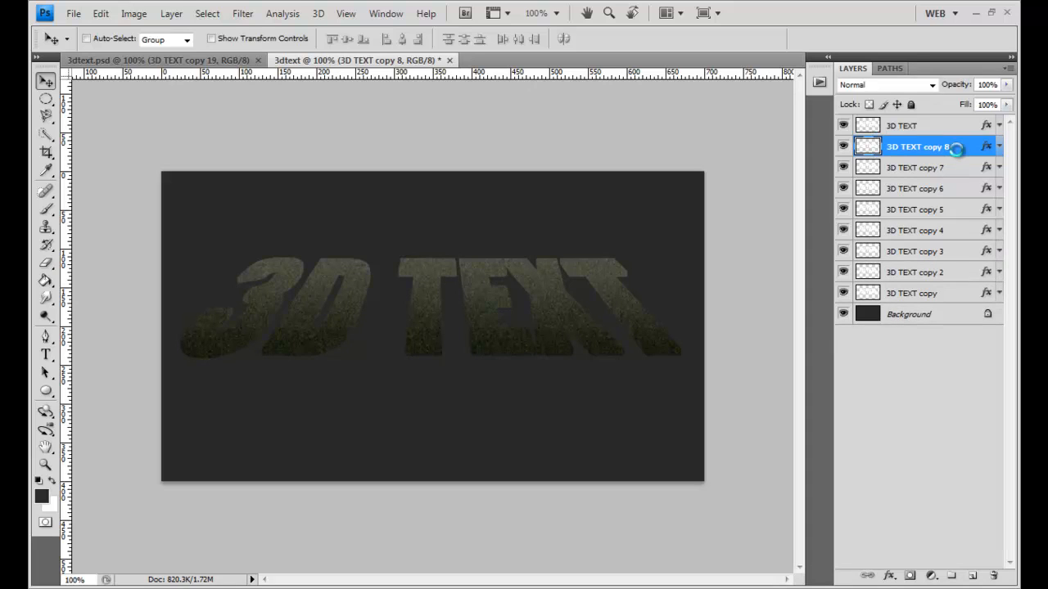
key("ctrl+j")
key("ctrl+j")
key("ctrl+j")
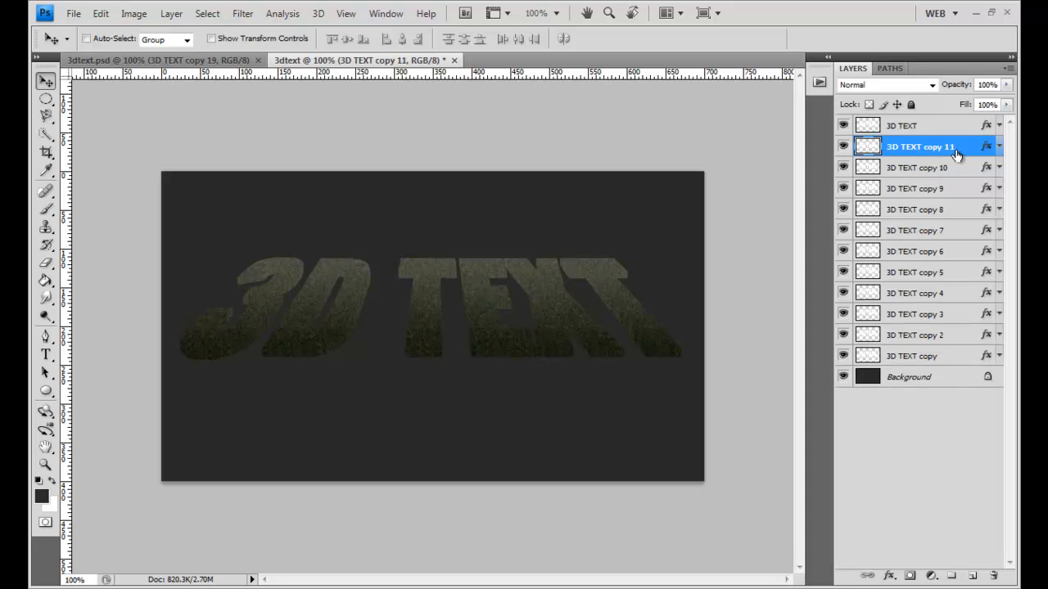
key("ctrl+j")
key("ctrl+j")
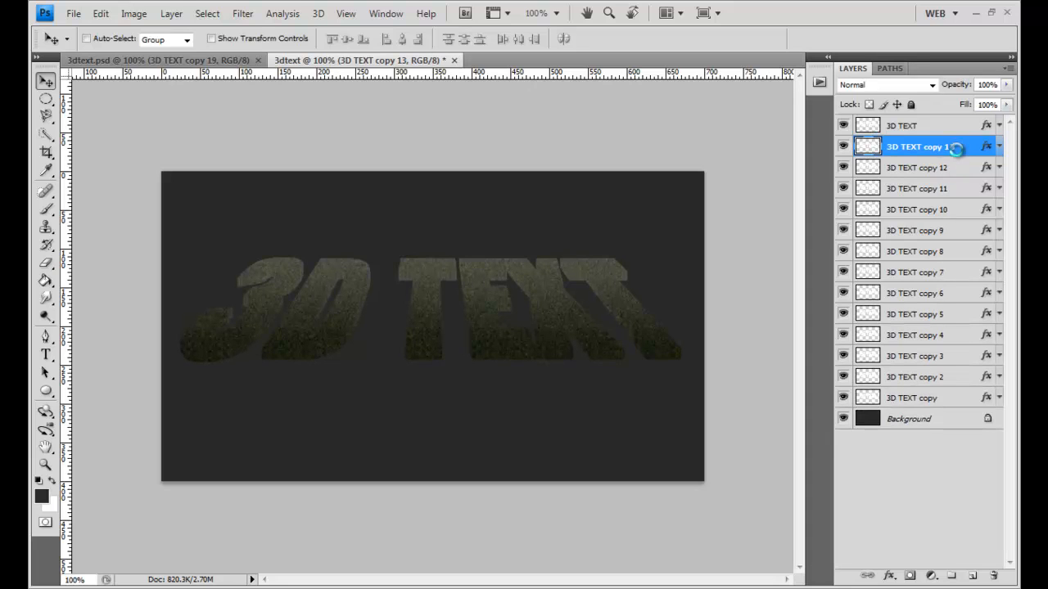
key("ctrl+j")
key("ctrl+j")
key("ctrl+j")
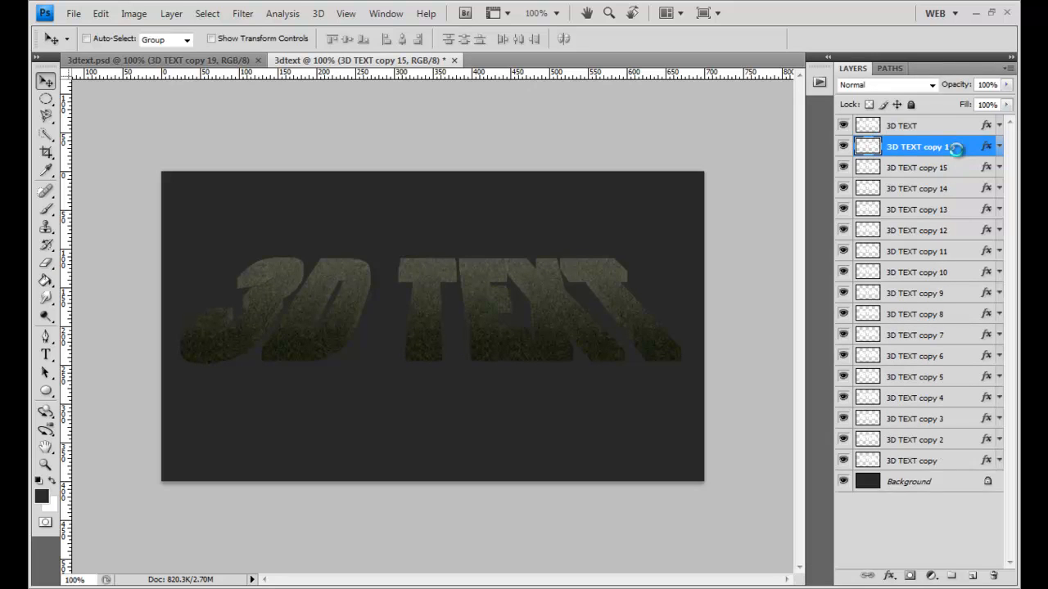
key("ctrl+j")
key("ctrl+j")
key("ctrl+j")
key("ctrl+j")
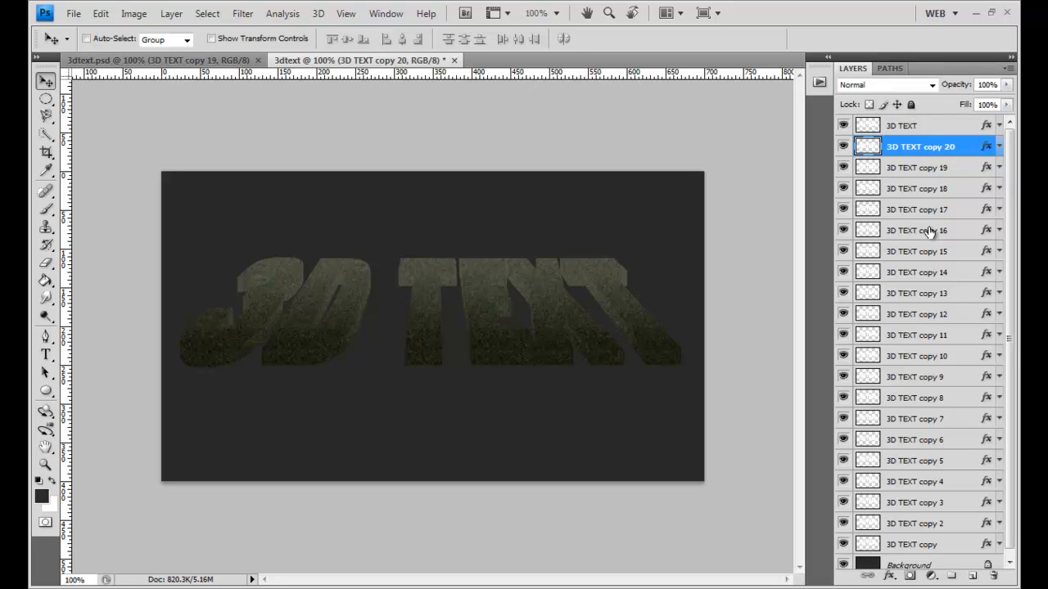
Step: Merge all the layers from 3D TEXT copy 20 down to 3D TEXT copy into one layer
left_click(954, 544, "shift")
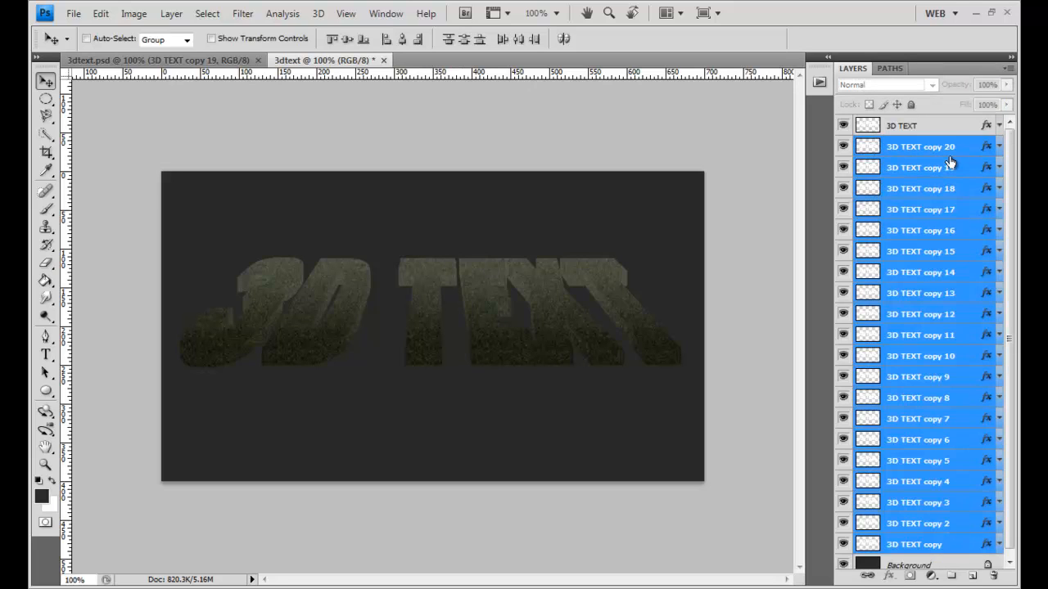
right_click(932, 321)
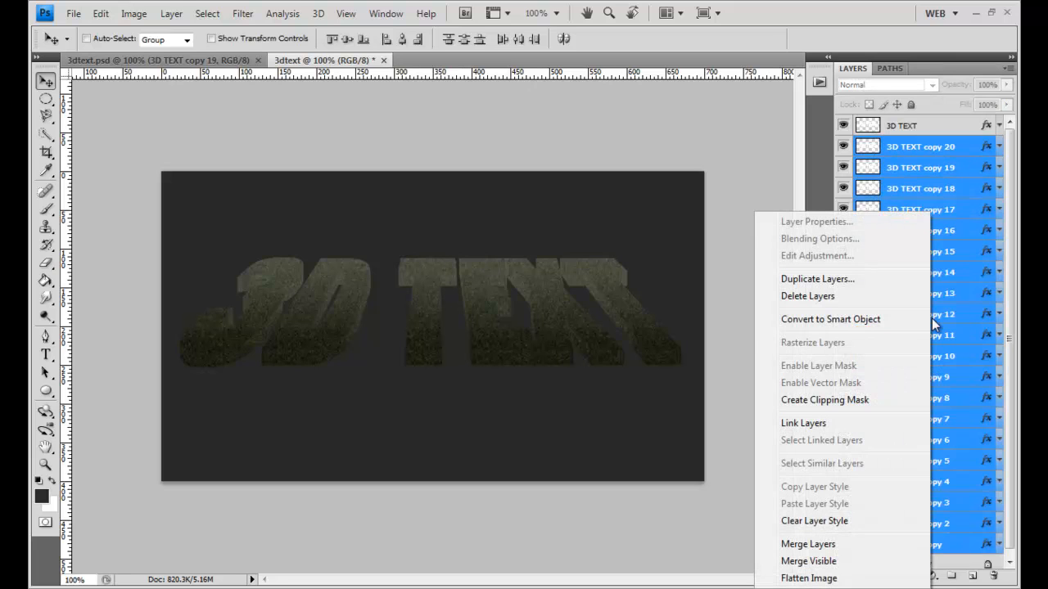
left_click(875, 542)
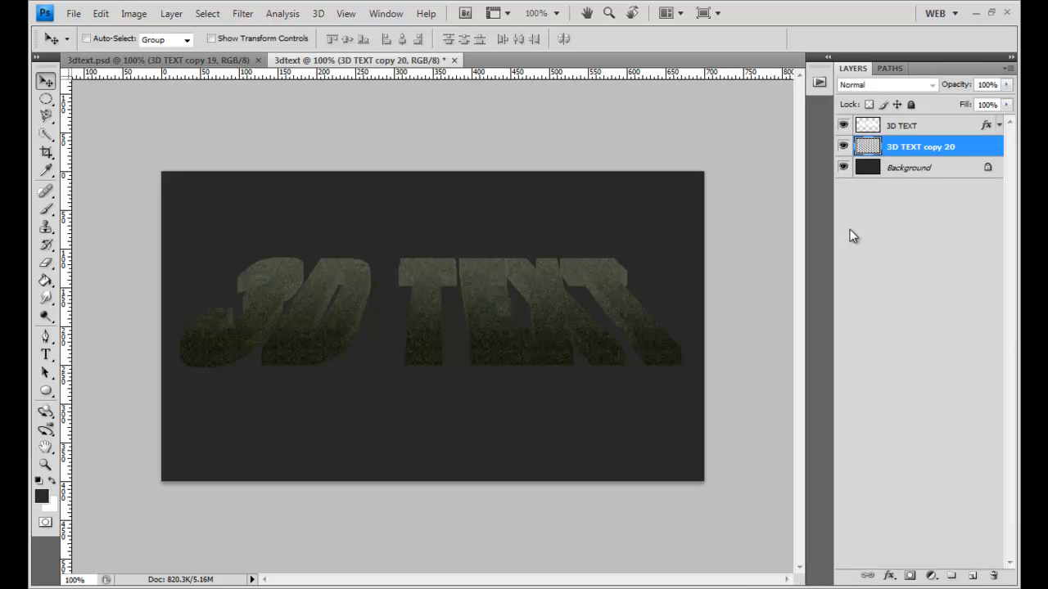
Step: Add a black (000000) Color Overlay at 100% opacity to the merged 3D TEXT copy 20 layer and collapse its effects list
double_click(978, 145)
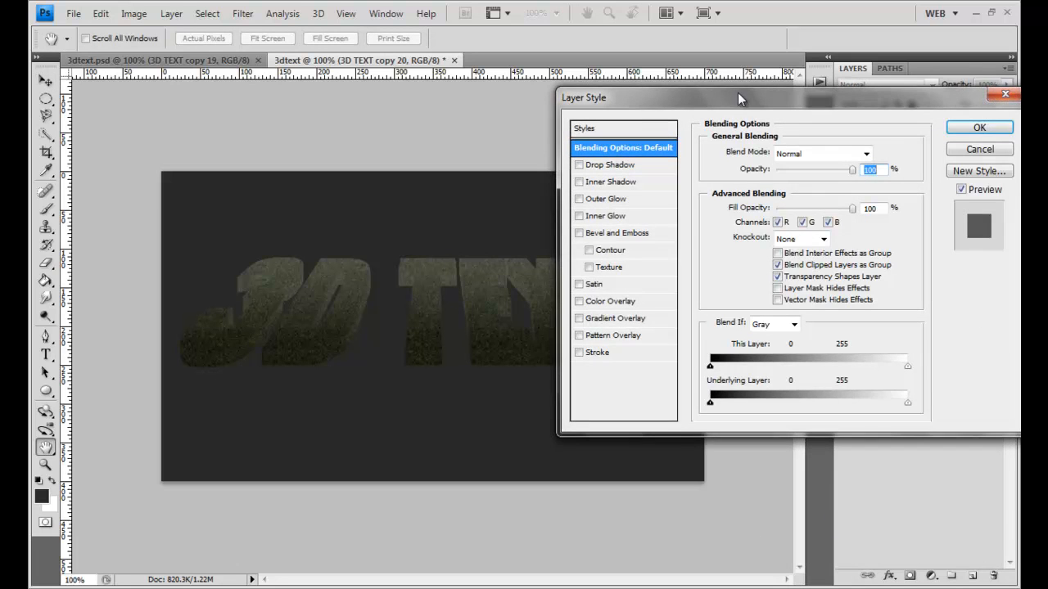
left_click_drag(737, 92, 699, 84)
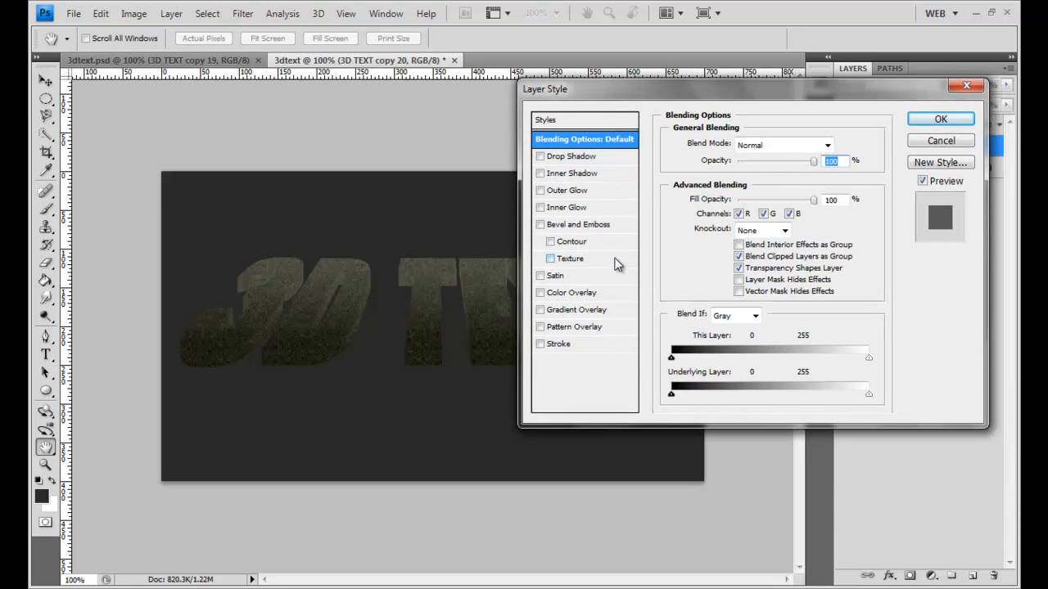
left_click(574, 292)
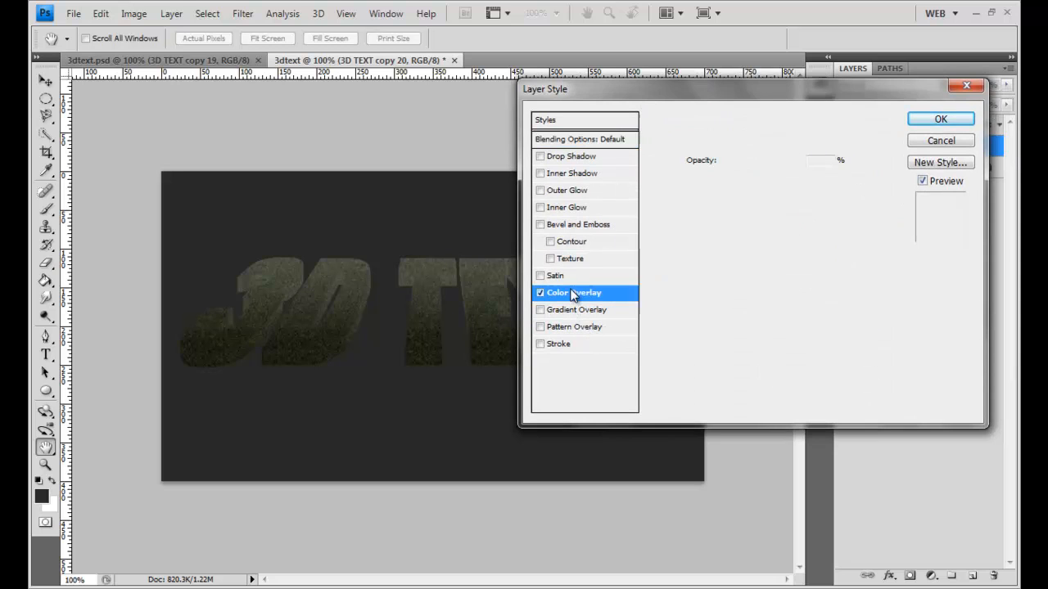
left_click(834, 144)
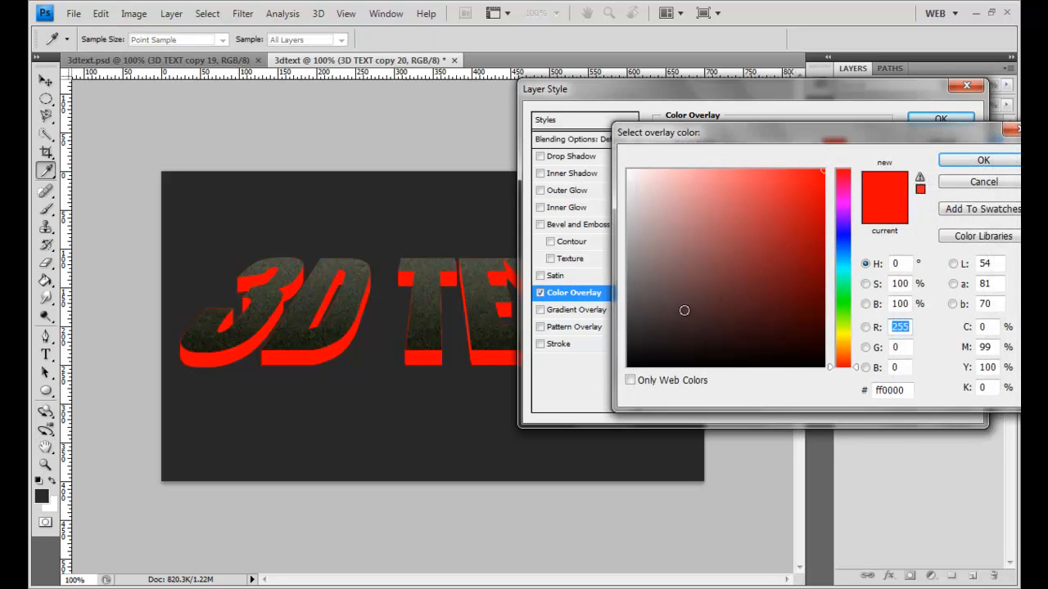
type("0")
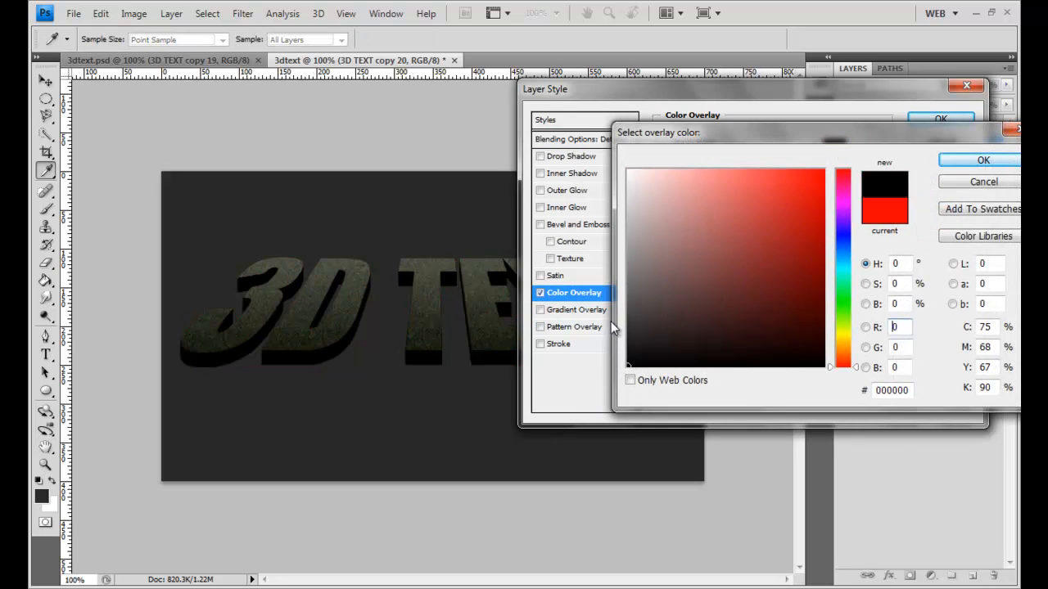
left_click(956, 160)
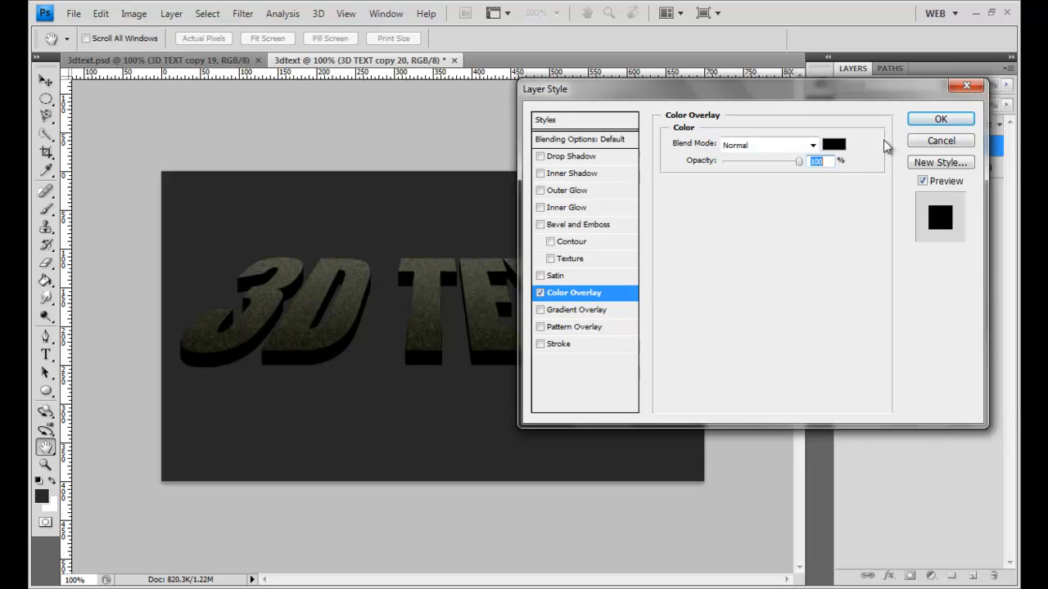
left_click(935, 121)
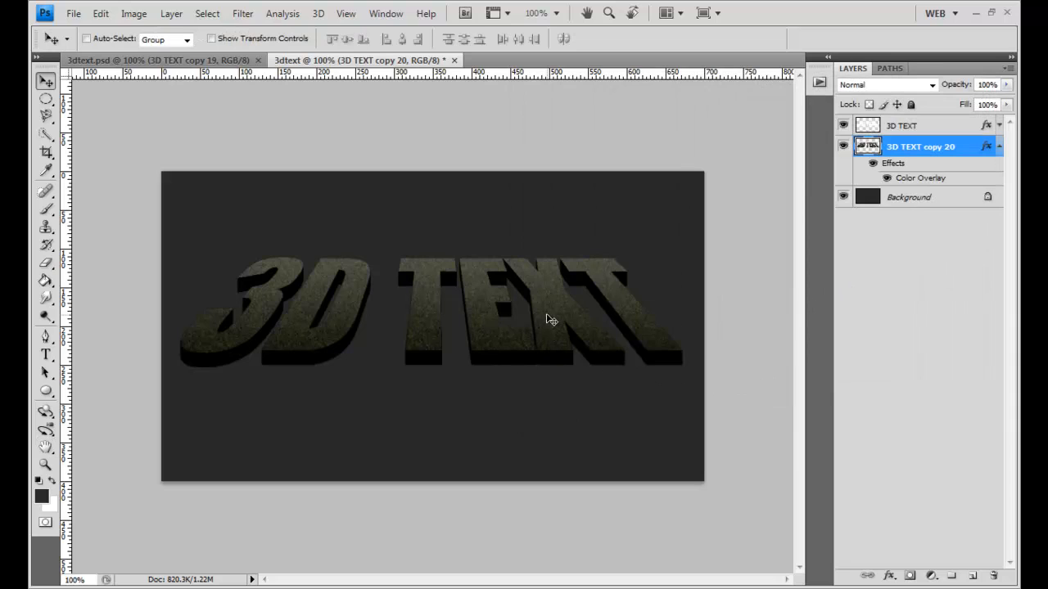
left_click(999, 148)
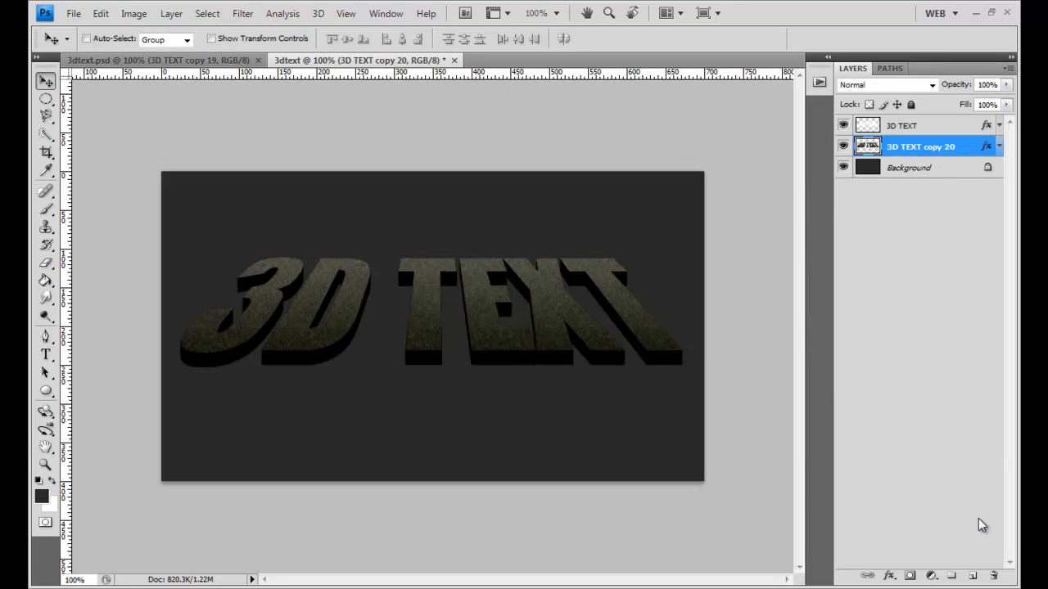
Step: Add a new layer just above the Background and draw a flat white ellipse, about 640 by 70 px, behind the text
left_click(972, 576)
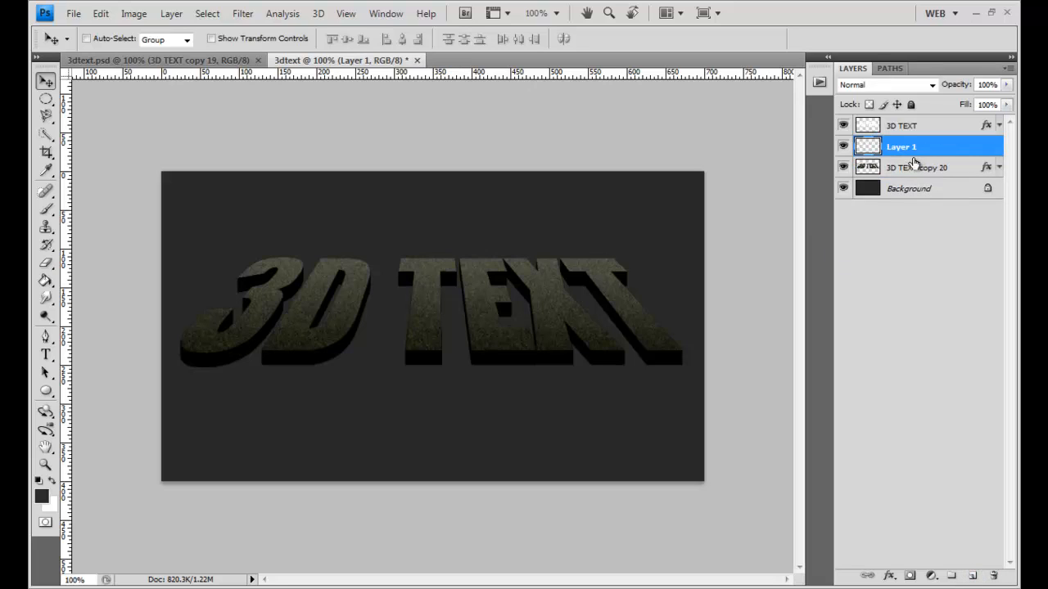
left_click_drag(941, 147, 950, 171)
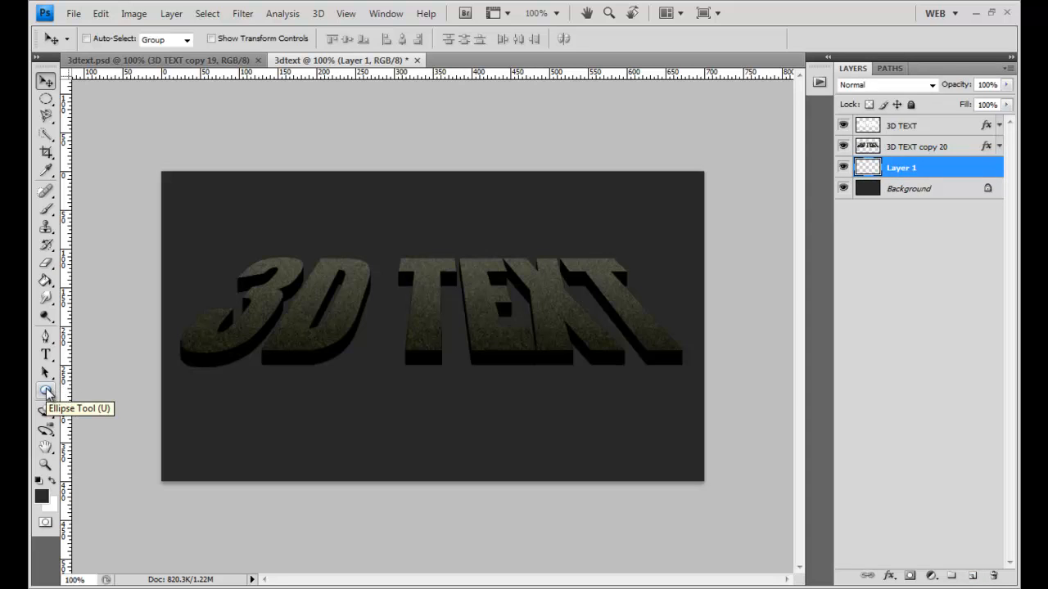
left_click(47, 393)
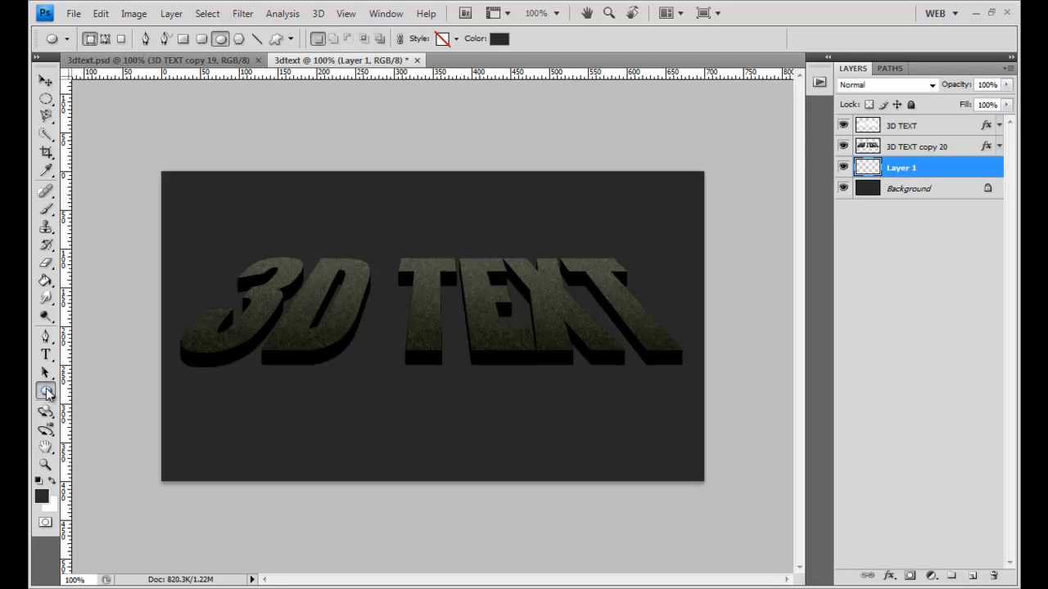
left_click(502, 39)
left_click(630, 171)
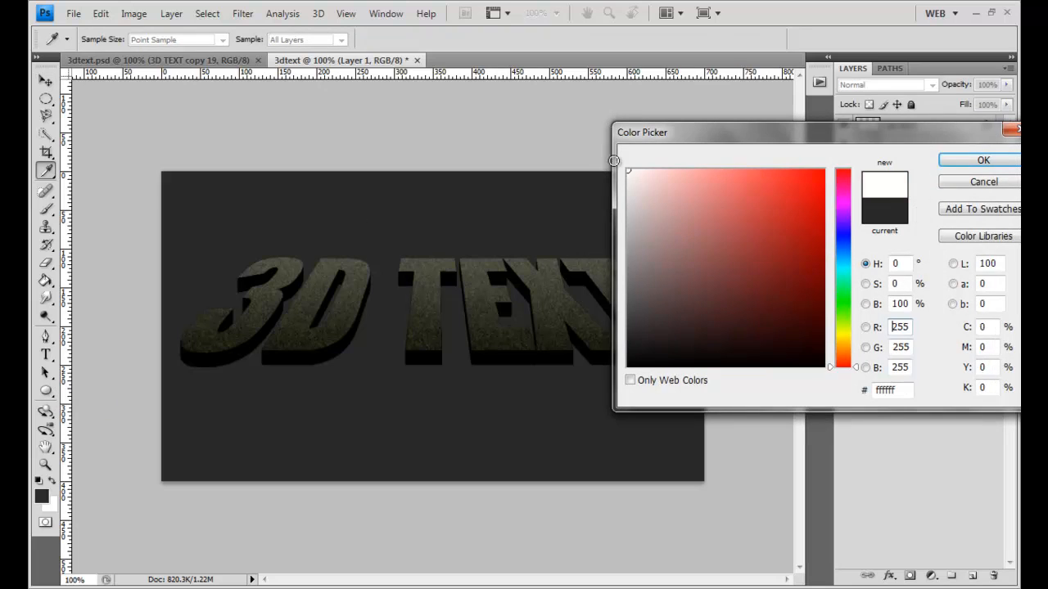
left_click(953, 161)
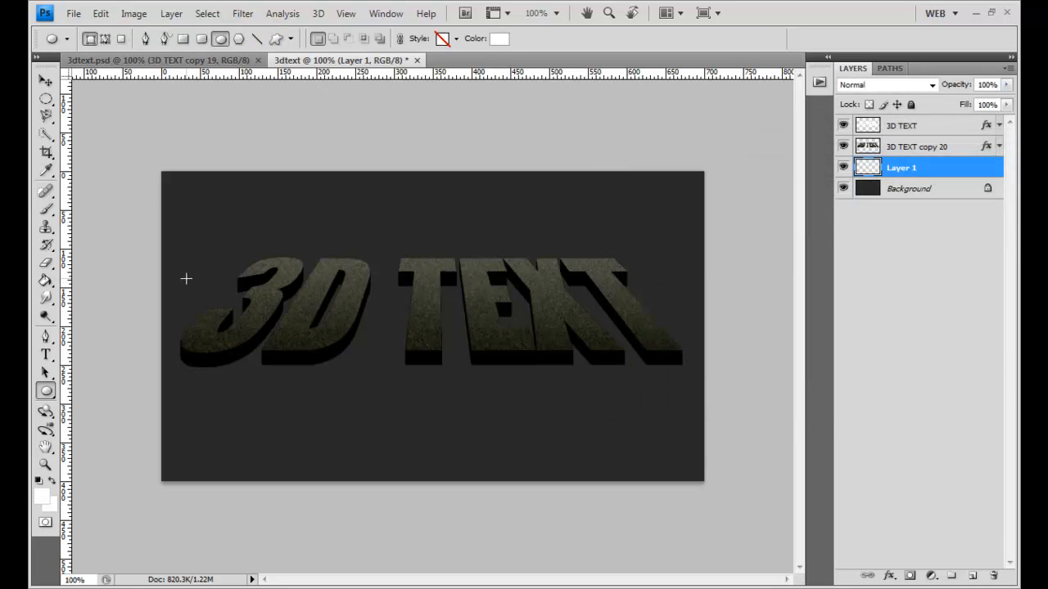
left_click_drag(185, 280, 680, 335)
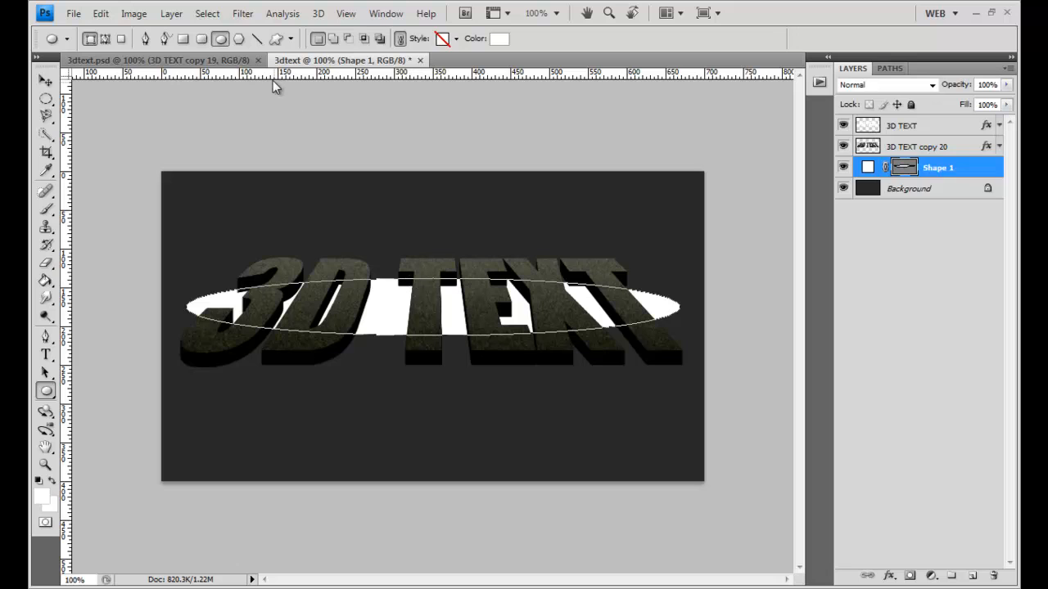
Step: Rasterize the white ellipse shape and apply a Gaussian Blur with a 25 pixel radius
left_click(242, 13)
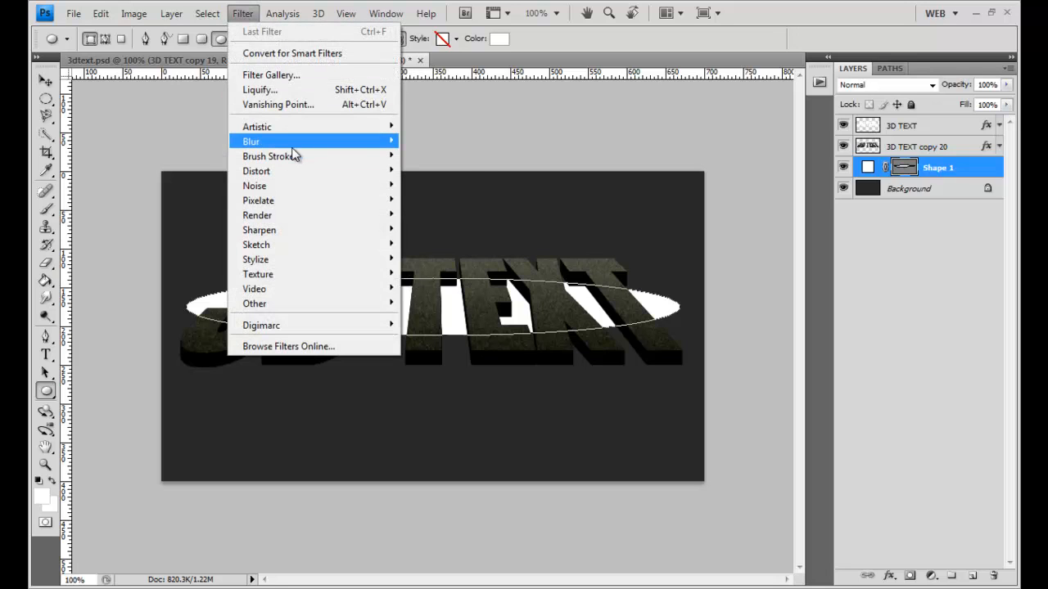
mouse_move(288, 144)
left_click(446, 202)
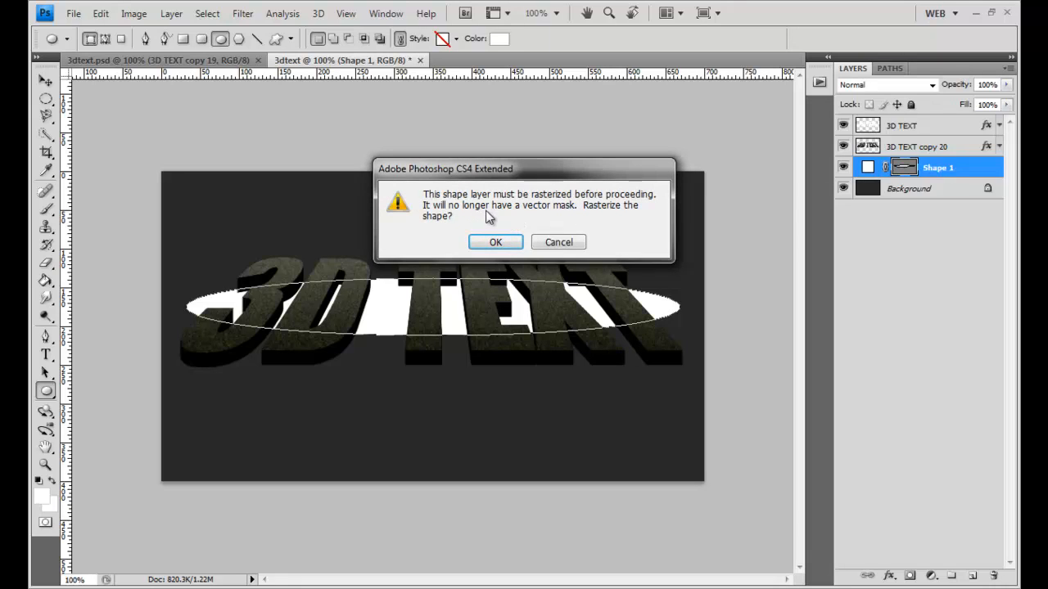
left_click(494, 243)
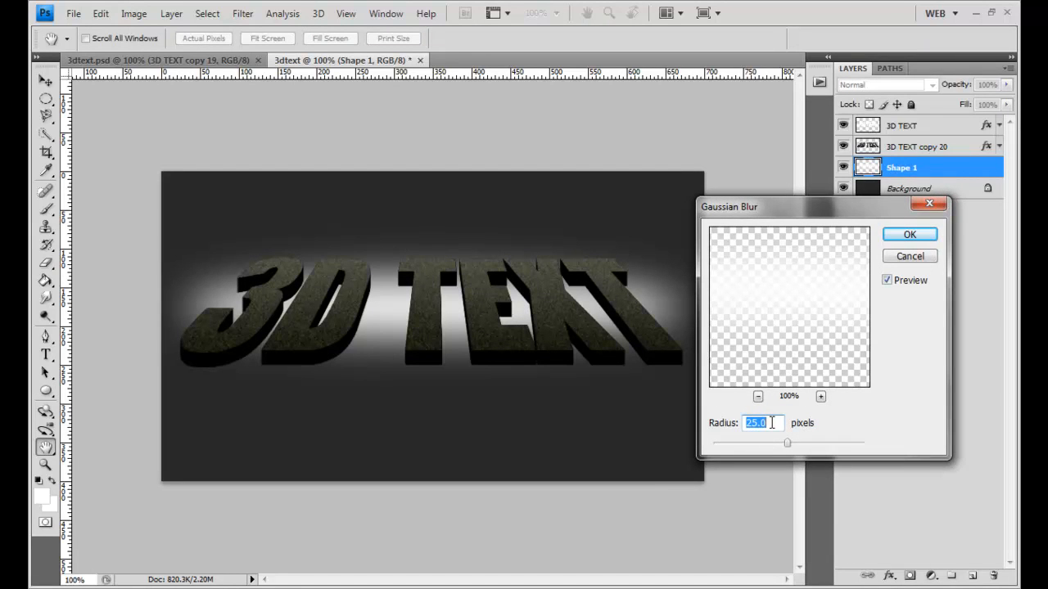
left_click(902, 236)
Step: Move the blurred white glow slightly downward so it sits centred behind the 3D TEXT lettering
left_click(45, 80)
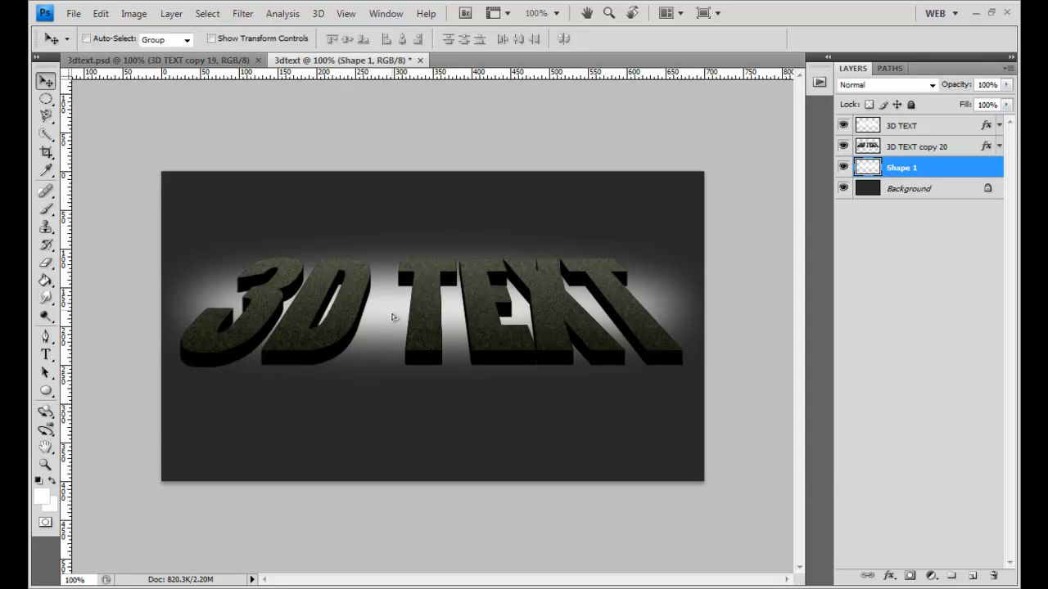
left_click_drag(392, 318, 395, 325)
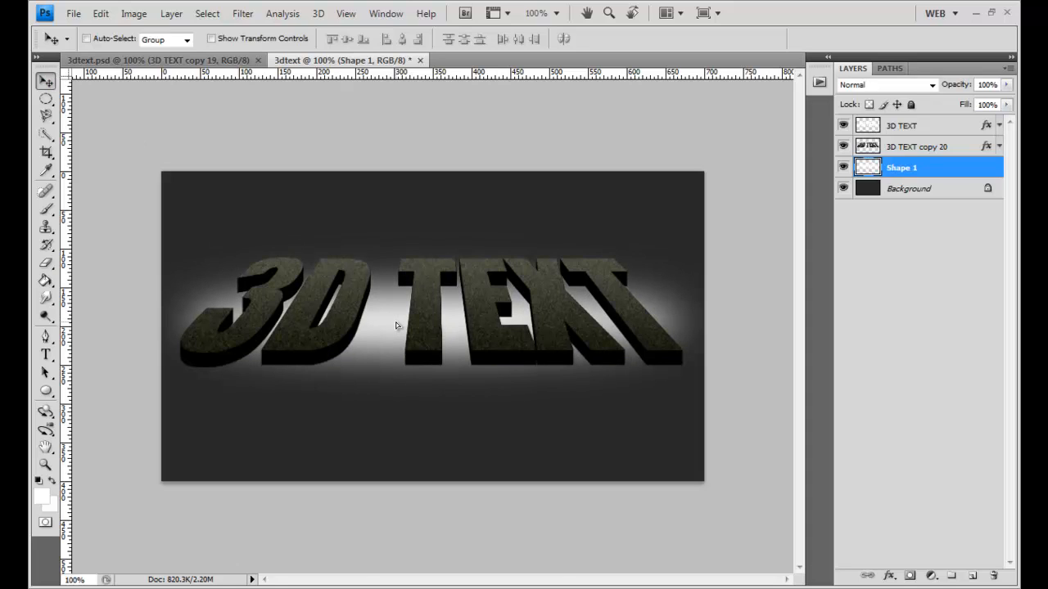
left_click_drag(396, 325, 396, 320)
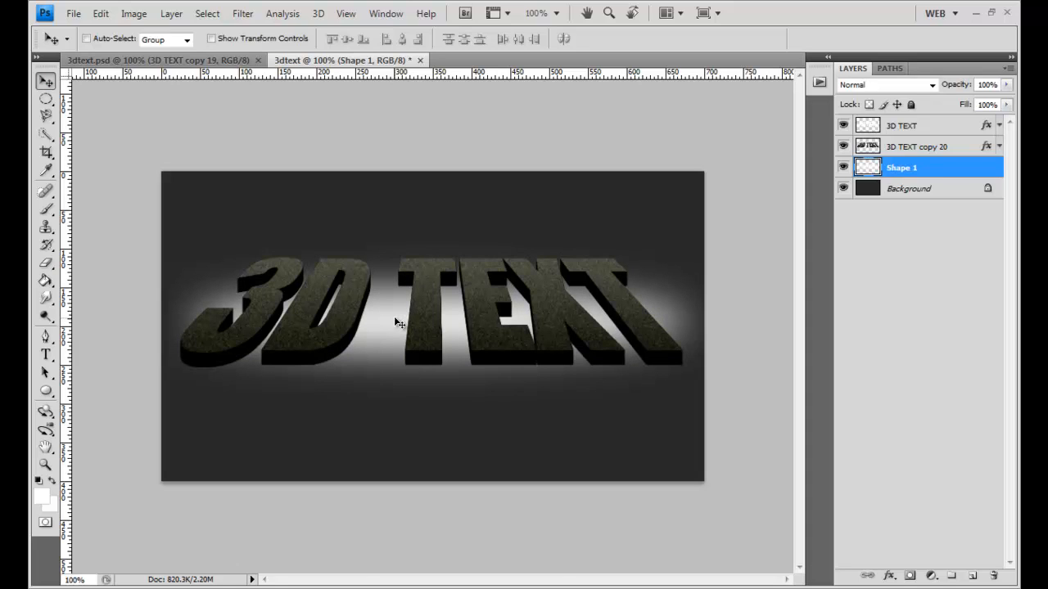
Step: Transform the blurred white glow horizontally so both its side edges line up with the canvas edges
key("ctrl+t")
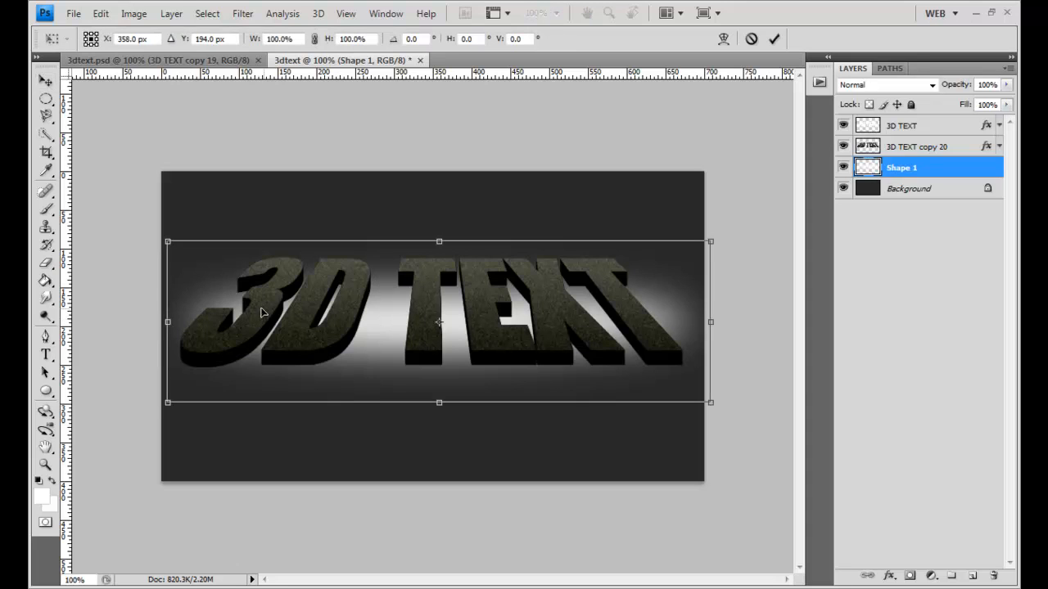
left_click_drag(164, 325, 161, 323)
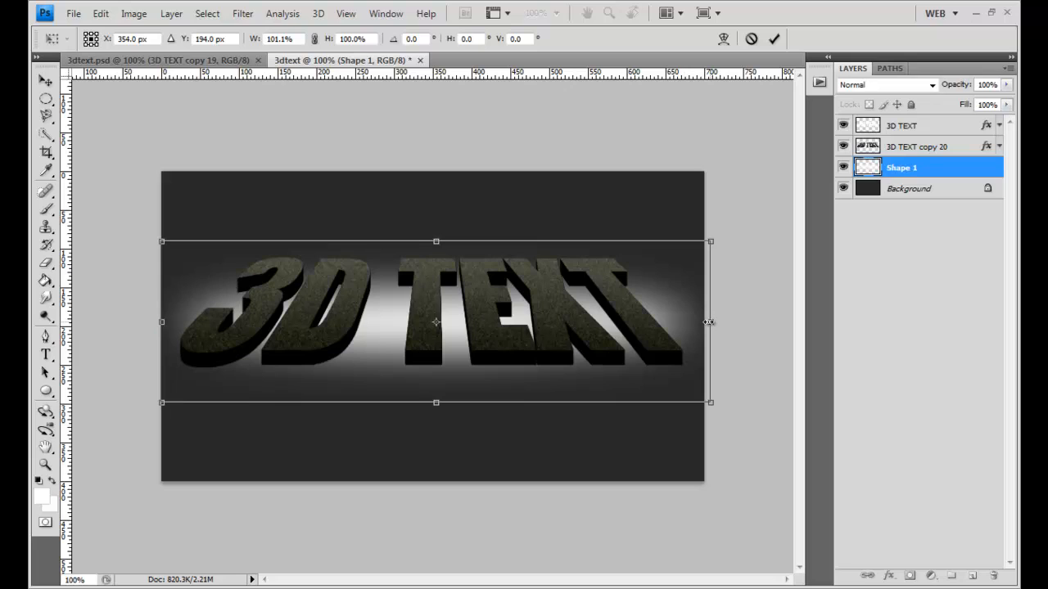
left_click_drag(709, 322, 704, 322)
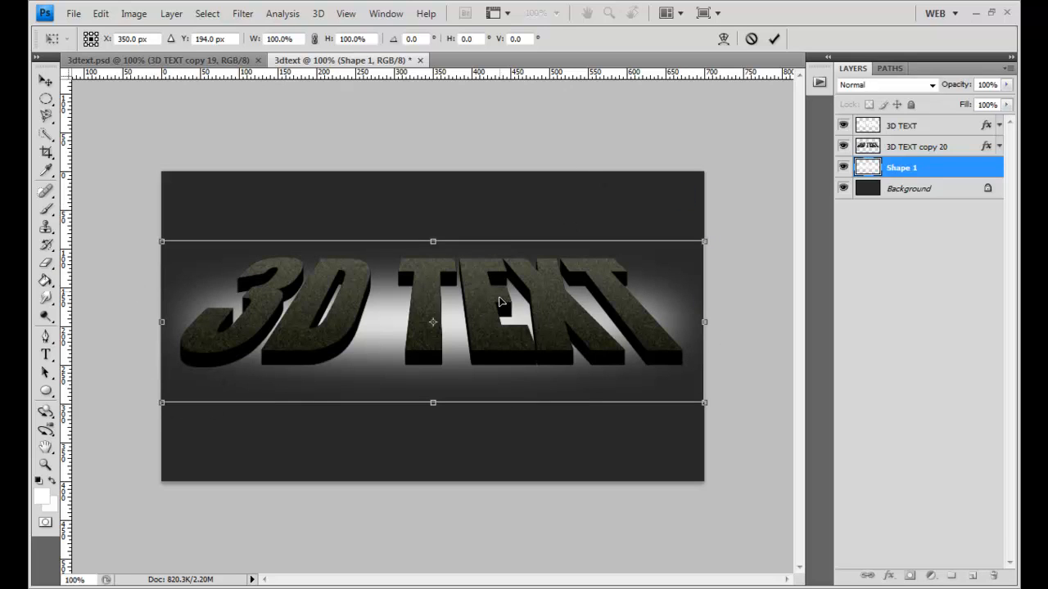
left_click(773, 38)
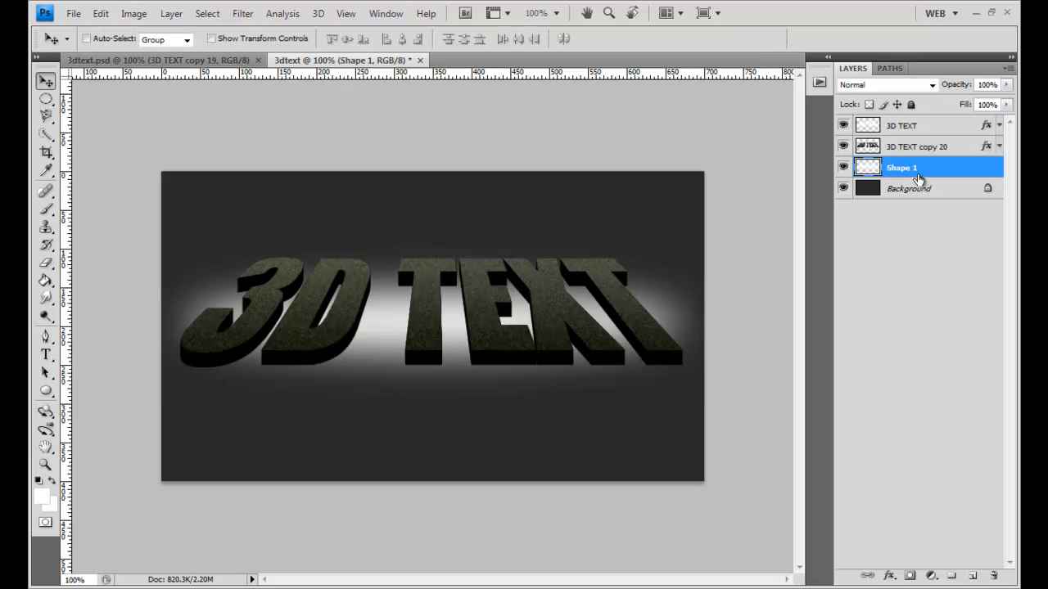
Step: Lower the glow layer's opacity to 35% and stretch its height to 109.6%
left_click_drag(952, 85, 914, 88)
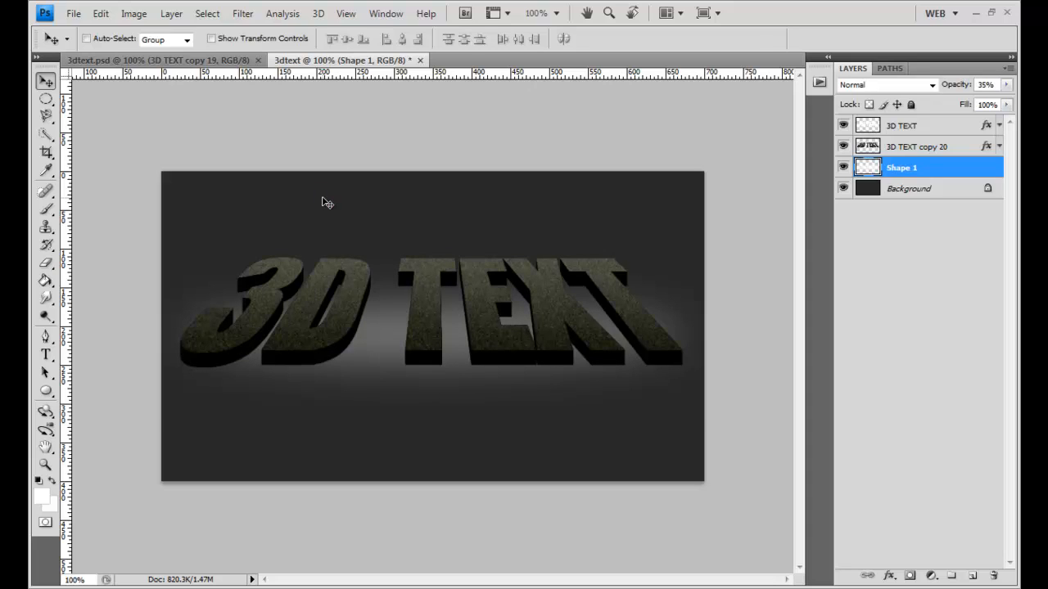
key("ctrl+t")
left_click_drag(432, 253, 427, 238)
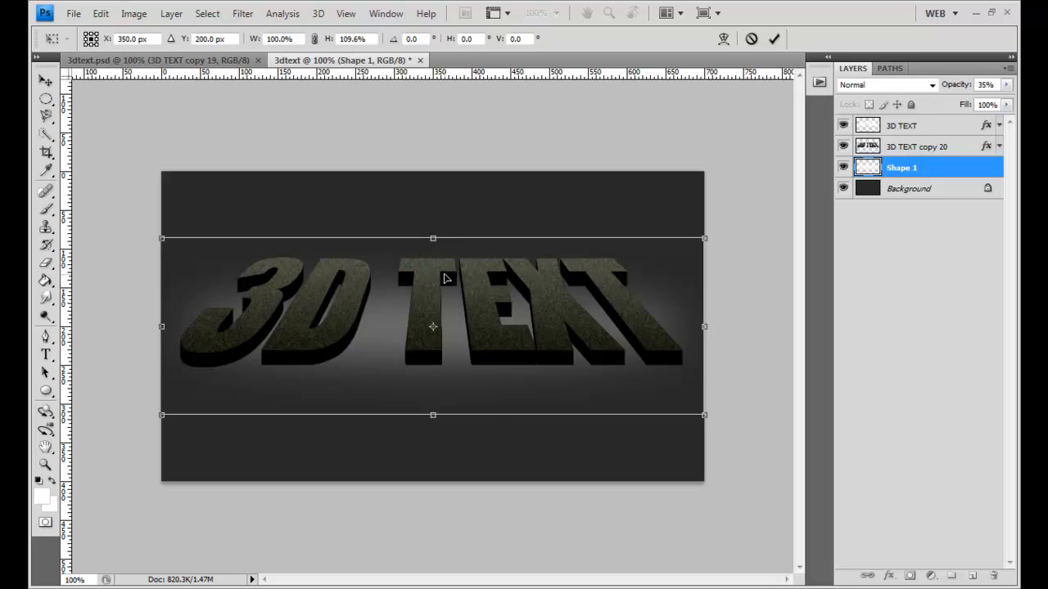
left_click(773, 38)
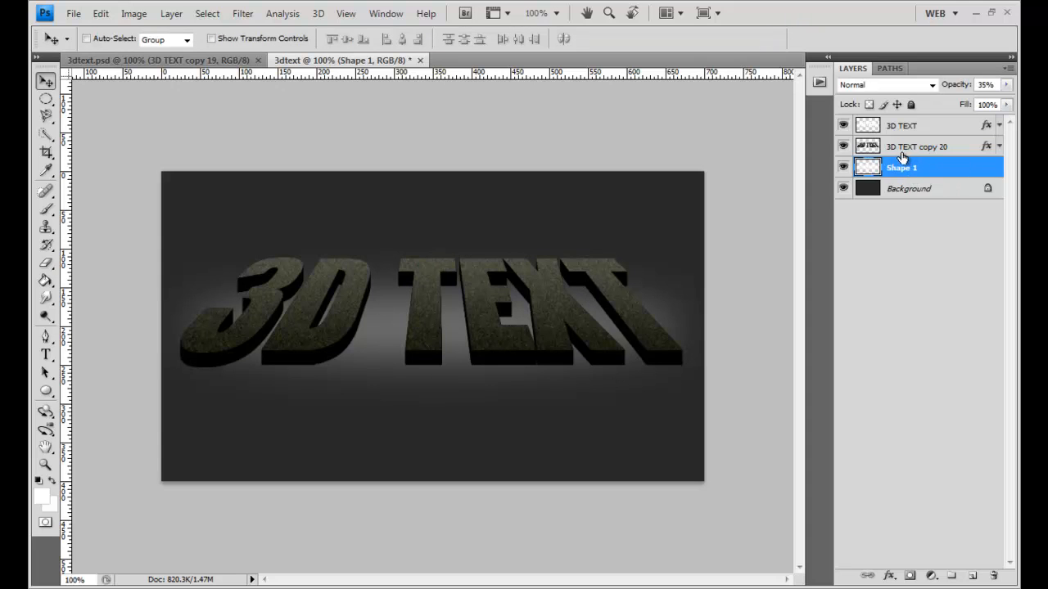
Step: Add a Multiply Drop Shadow to the 3D TEXT copy 20 layer with its opacity set to 40%
double_click(961, 149)
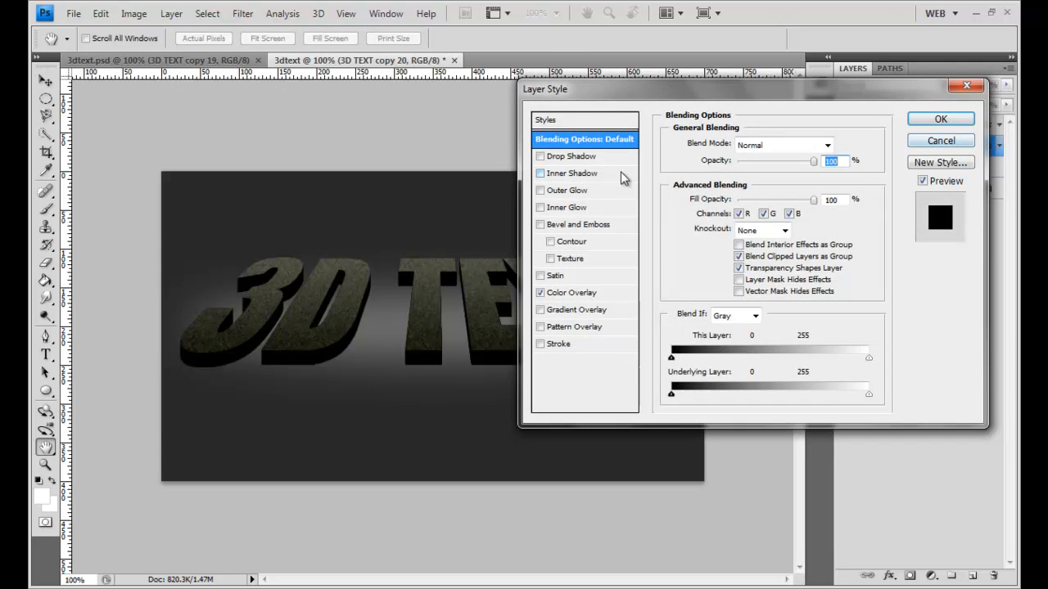
left_click(588, 158)
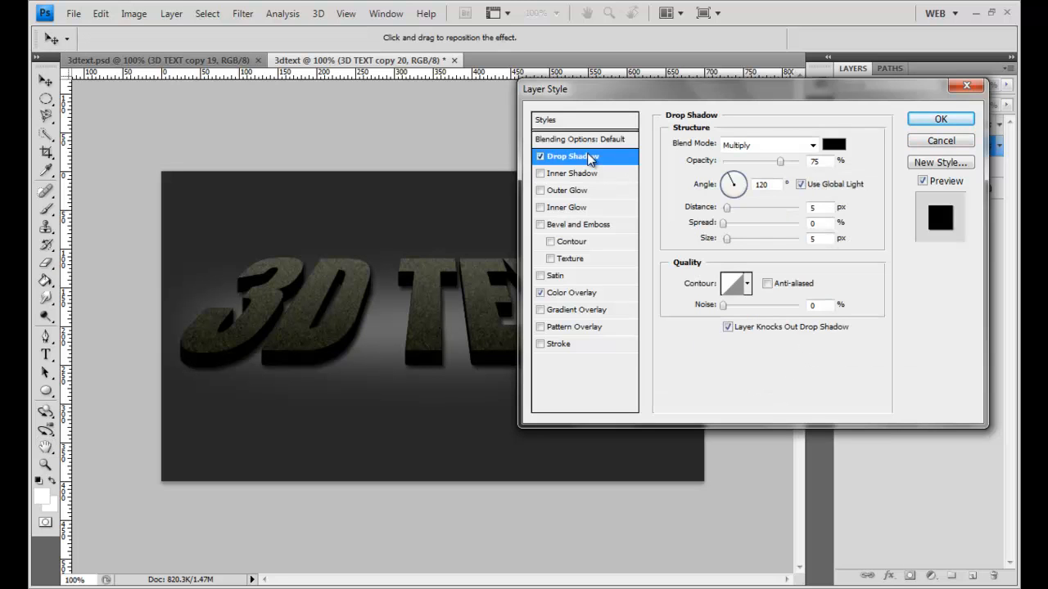
left_click_drag(650, 93, 757, 74)
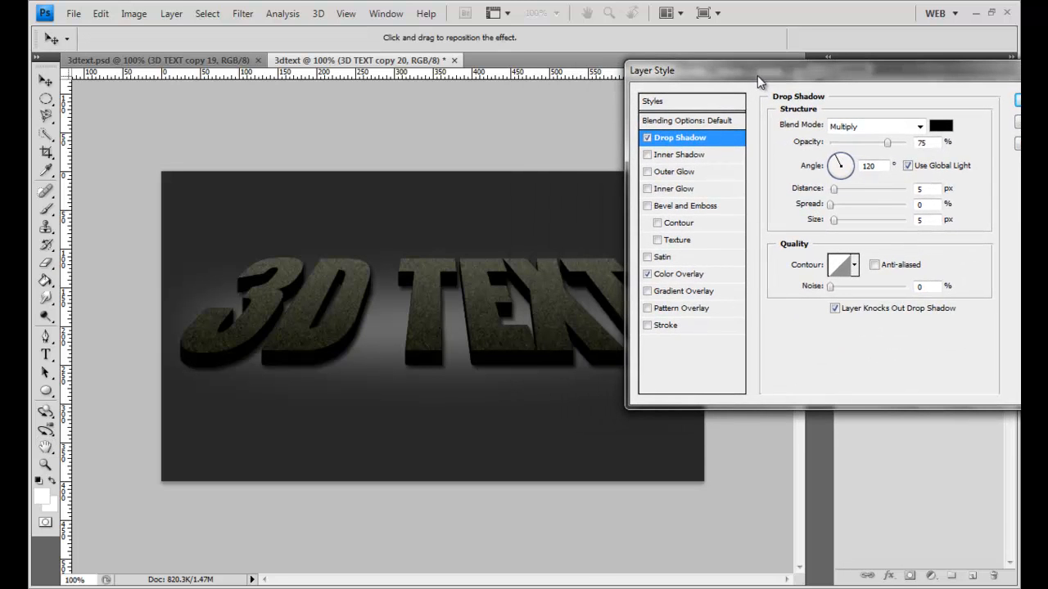
left_click_drag(887, 143, 862, 146)
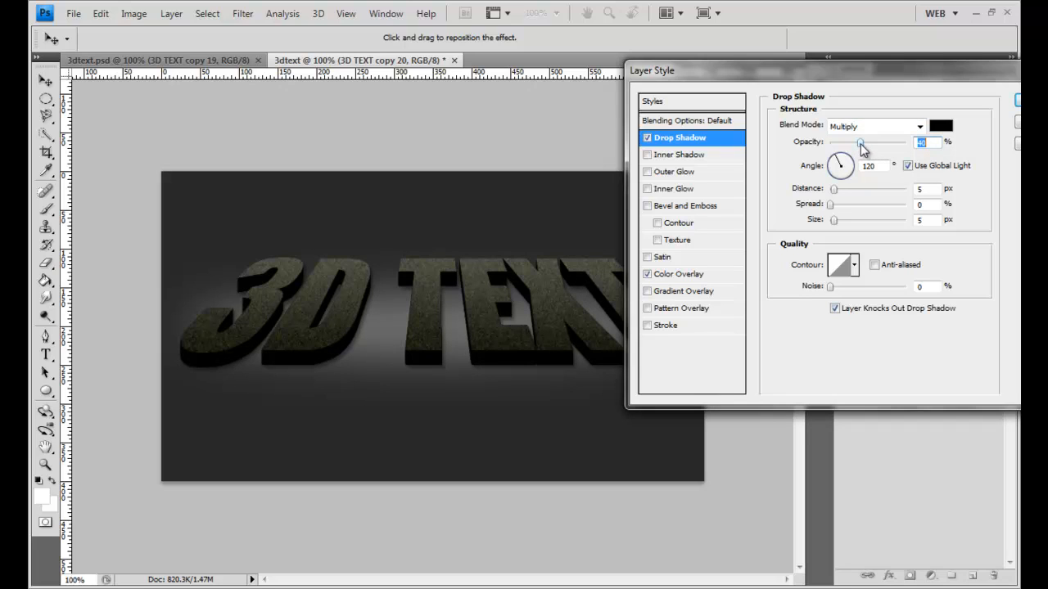
left_click_drag(821, 80, 847, 82)
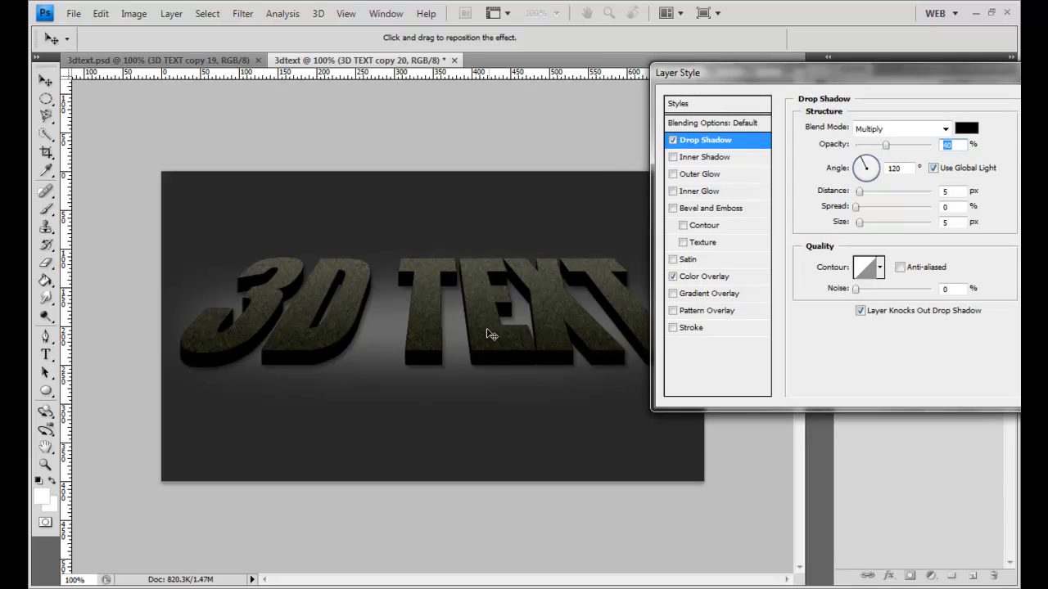
Step: Reposition the drop shadow below the lettering at an 80° angle and 6 px distance, and apply the layer style
left_click_drag(497, 336, 502, 359)
left_click_drag(478, 345, 495, 338)
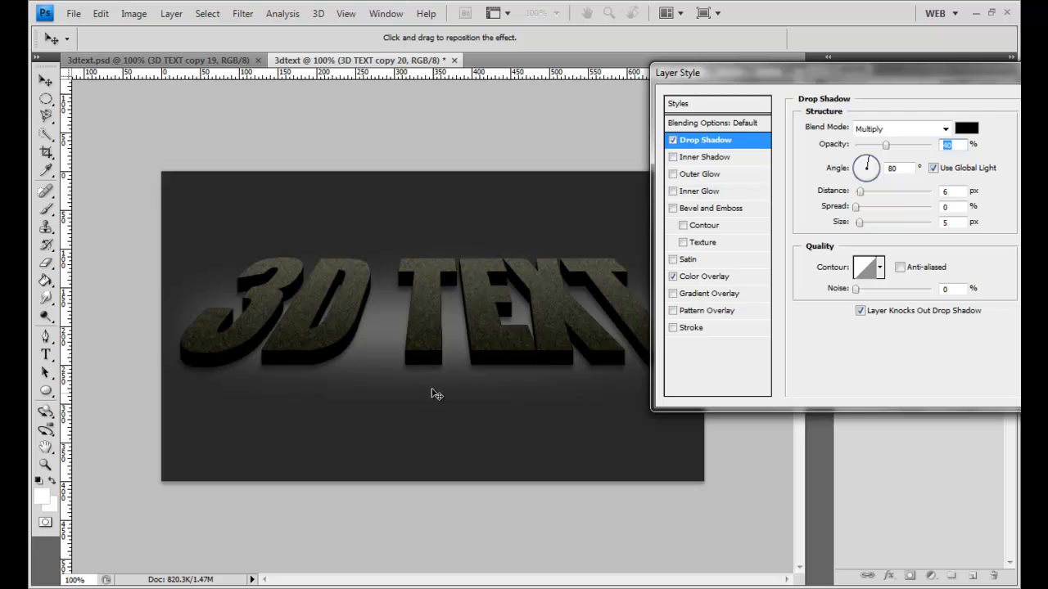
left_click_drag(842, 78, 682, 129)
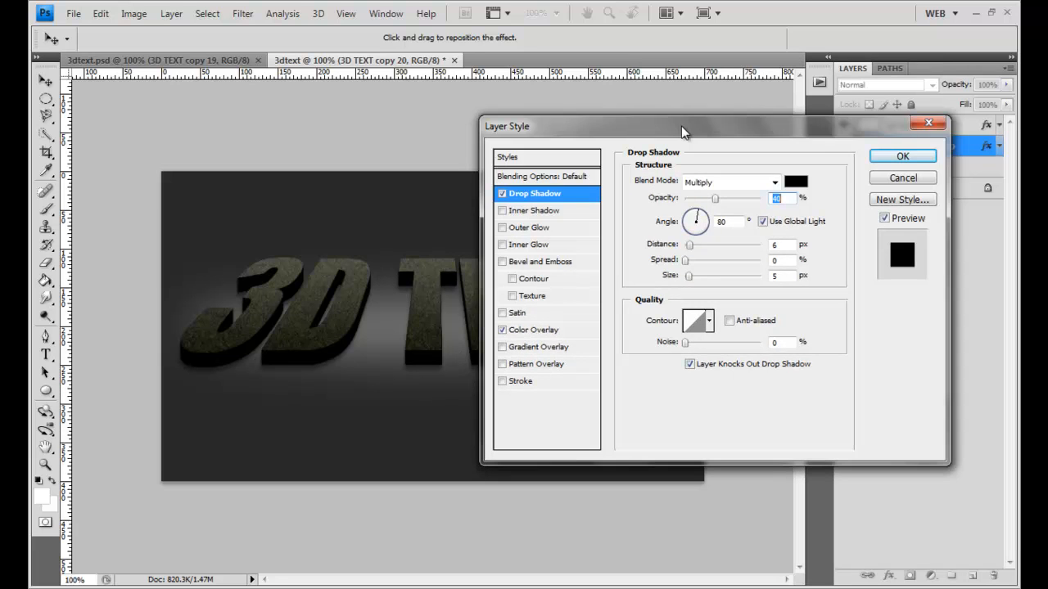
left_click(900, 156)
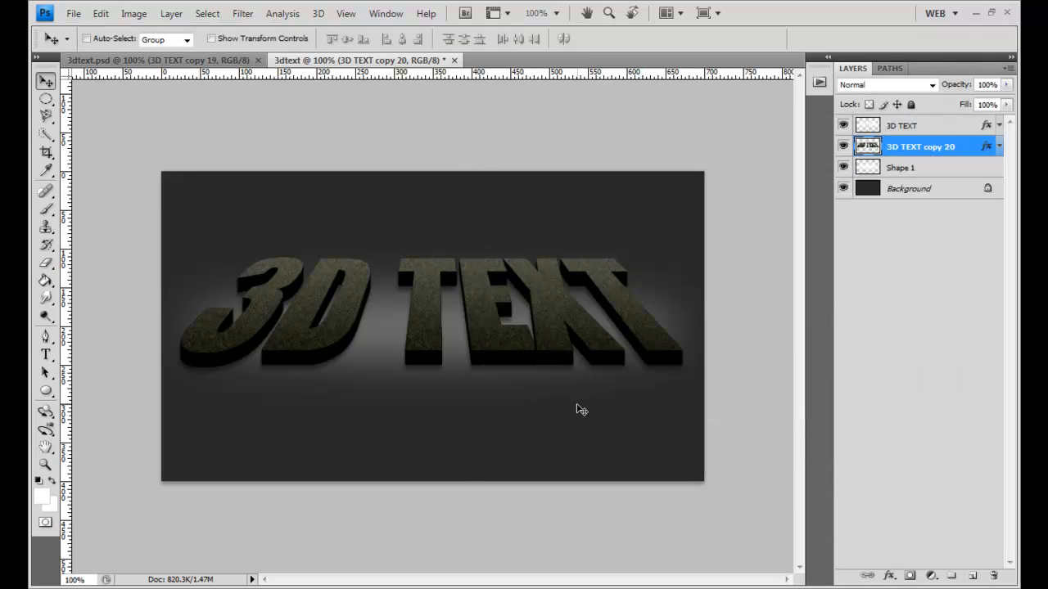